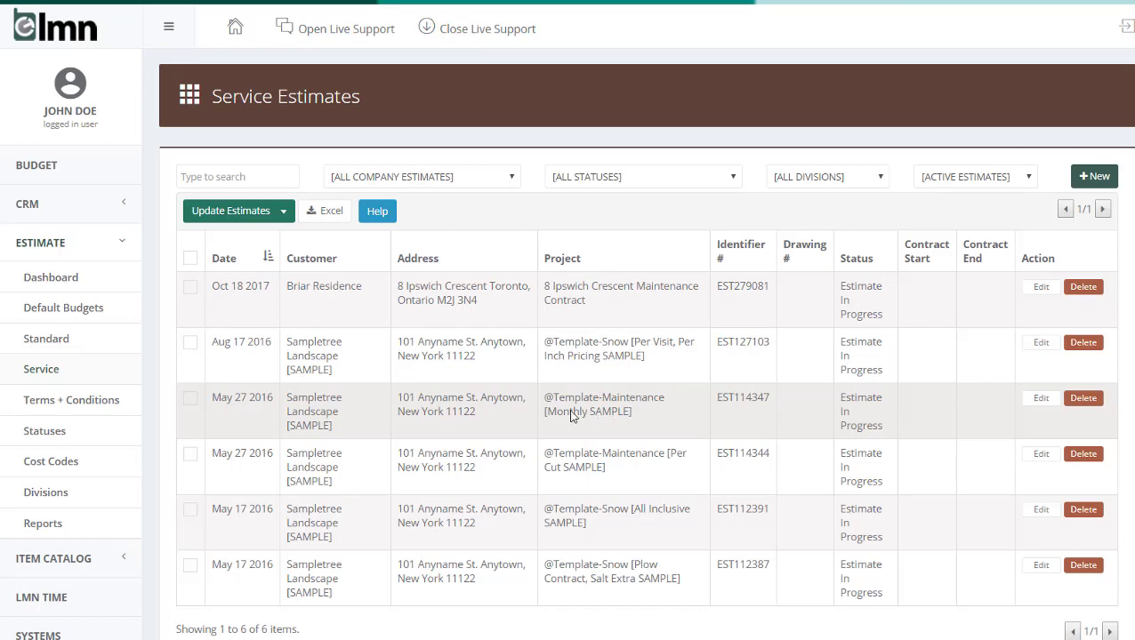
pyautogui.click(617, 417)
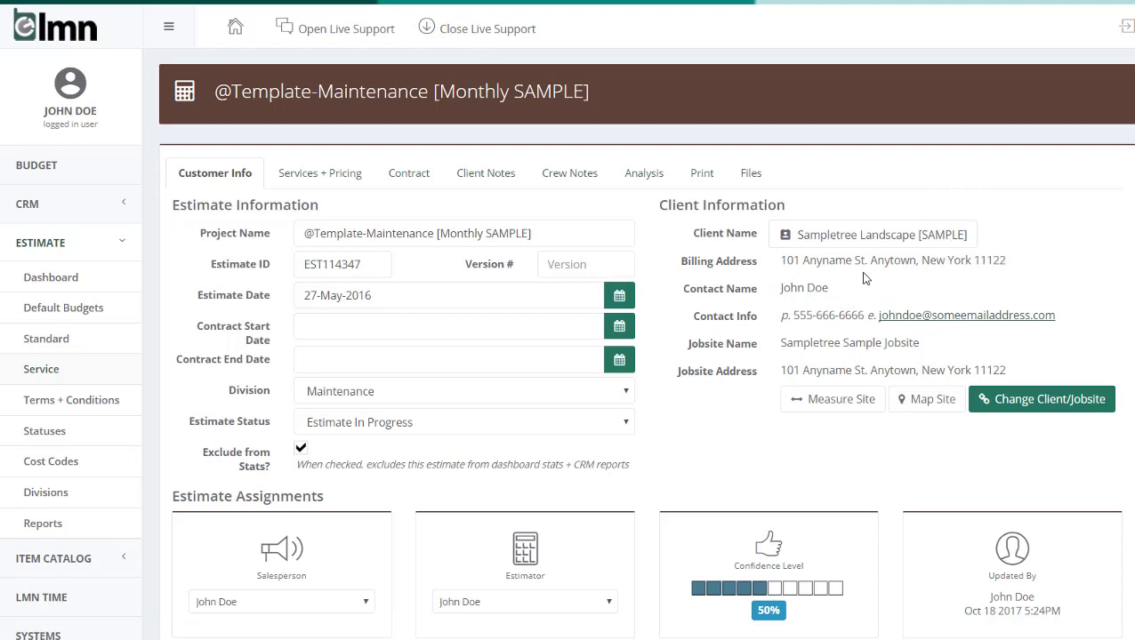
pyautogui.click(306, 177)
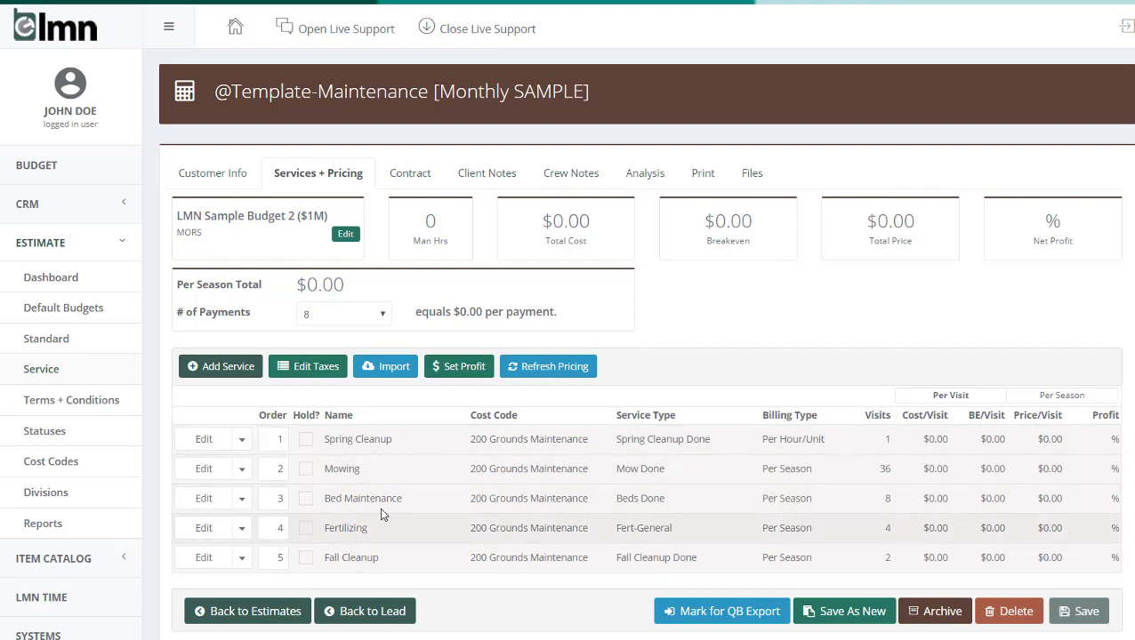
# Examine the labor, equipment and material items priced under the template's Mowing and Spring Cleanup services.
pyautogui.click(203, 468)
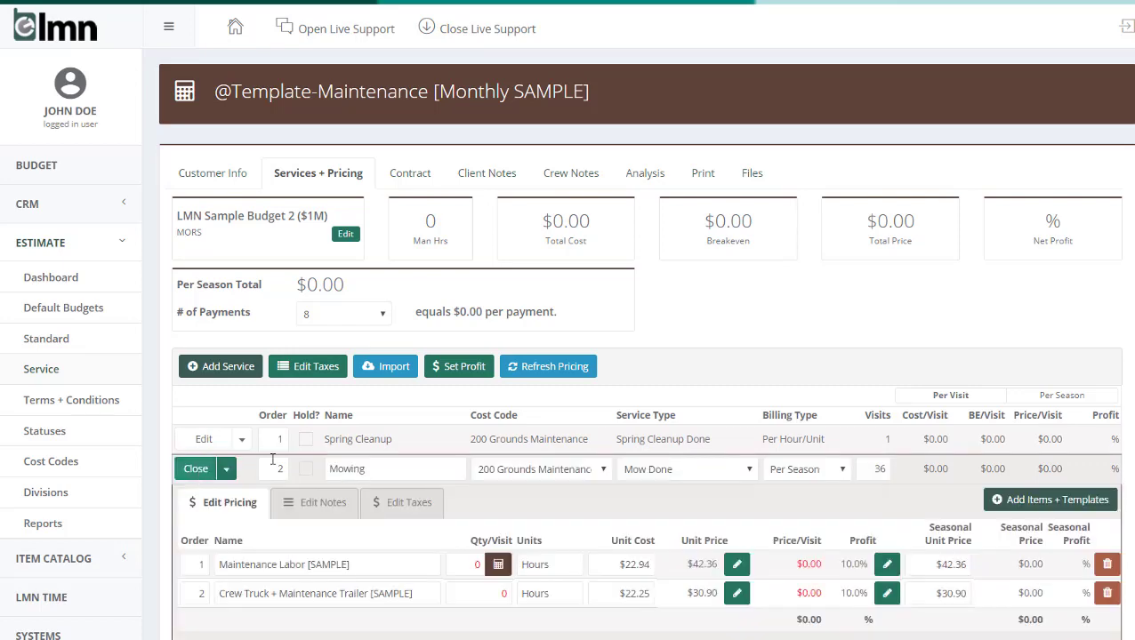
pyautogui.scroll(-2, 279, 459)
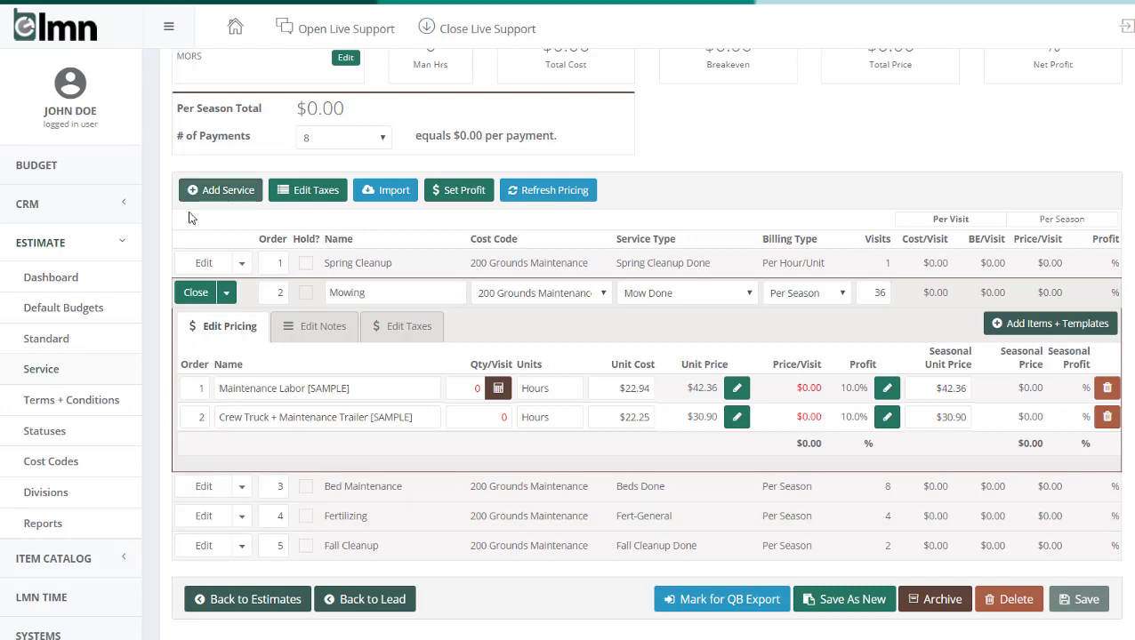
pyautogui.click(203, 263)
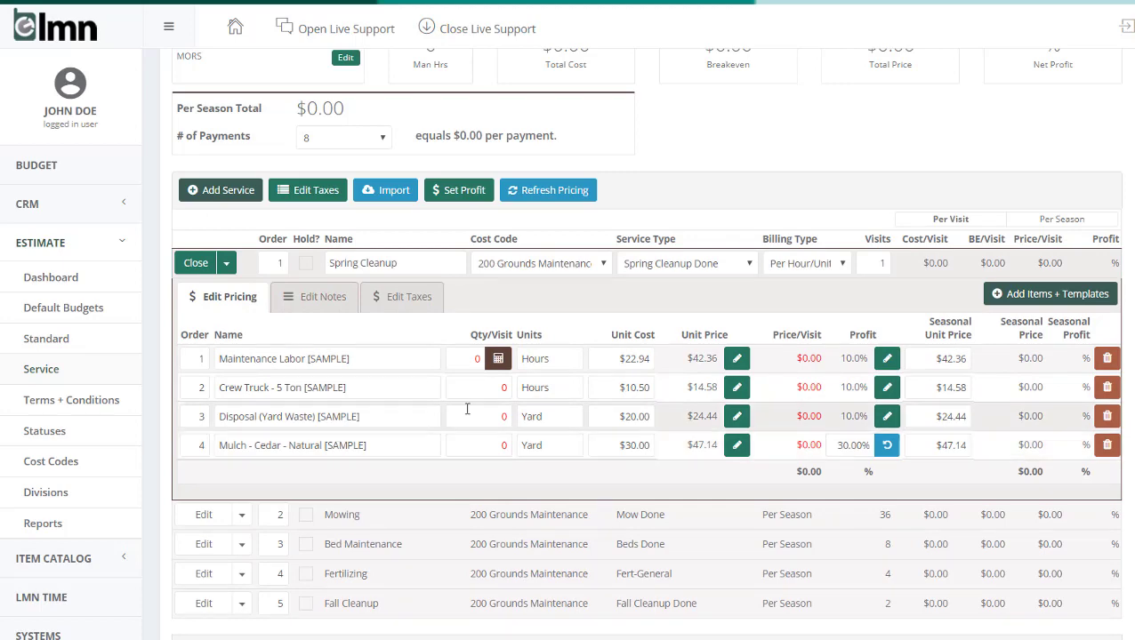
pyautogui.scroll(2, 497, 463)
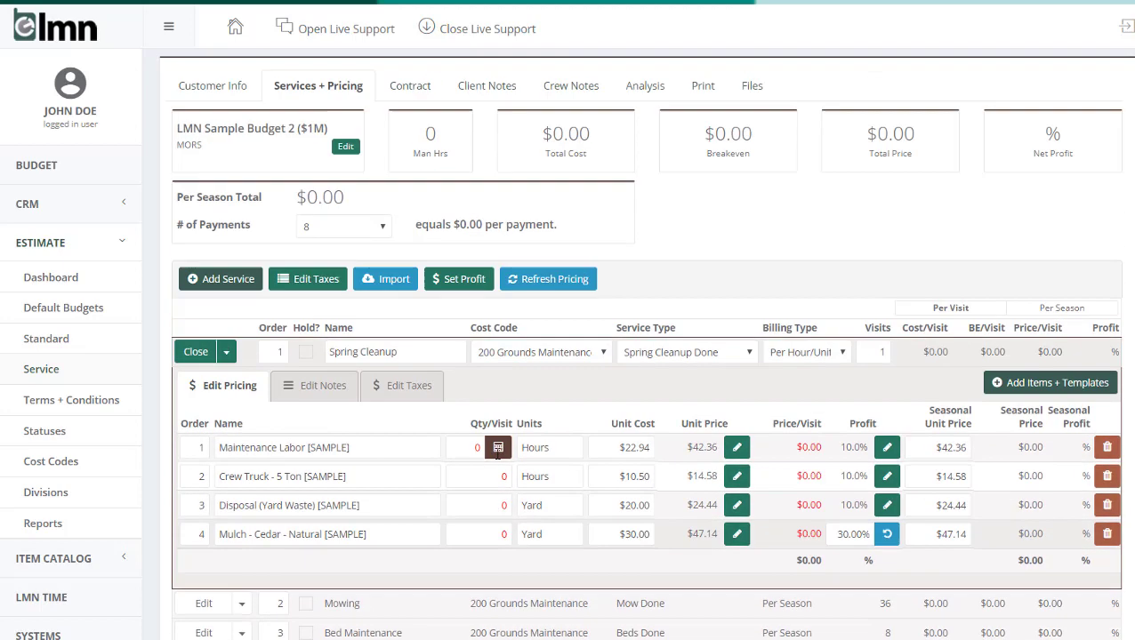
pyautogui.scroll(-2, 762, 347)
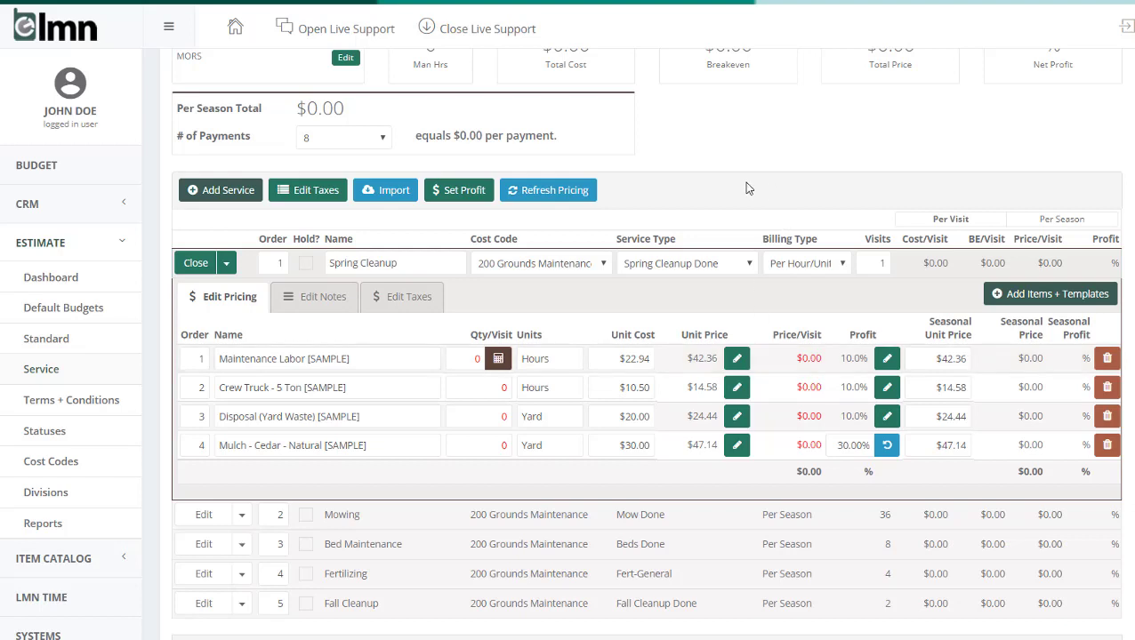
# Save the template as a new estimate, replacing the sample client with the residential client in Toronto found by searching "bria".
pyautogui.scroll(-3, 747, 189)
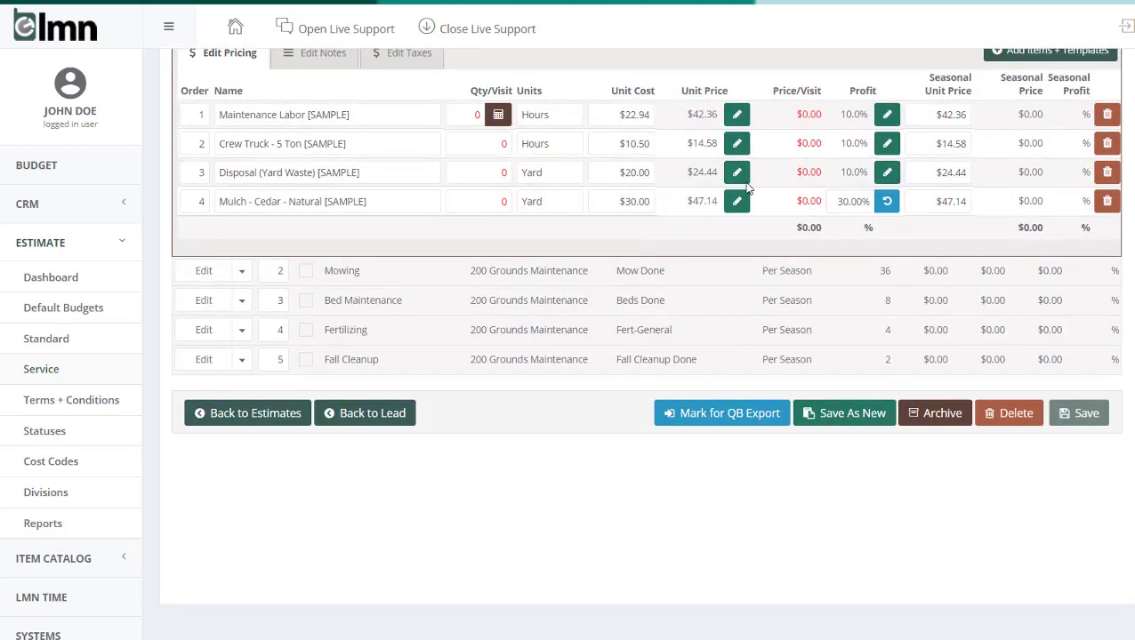
pyautogui.click(847, 416)
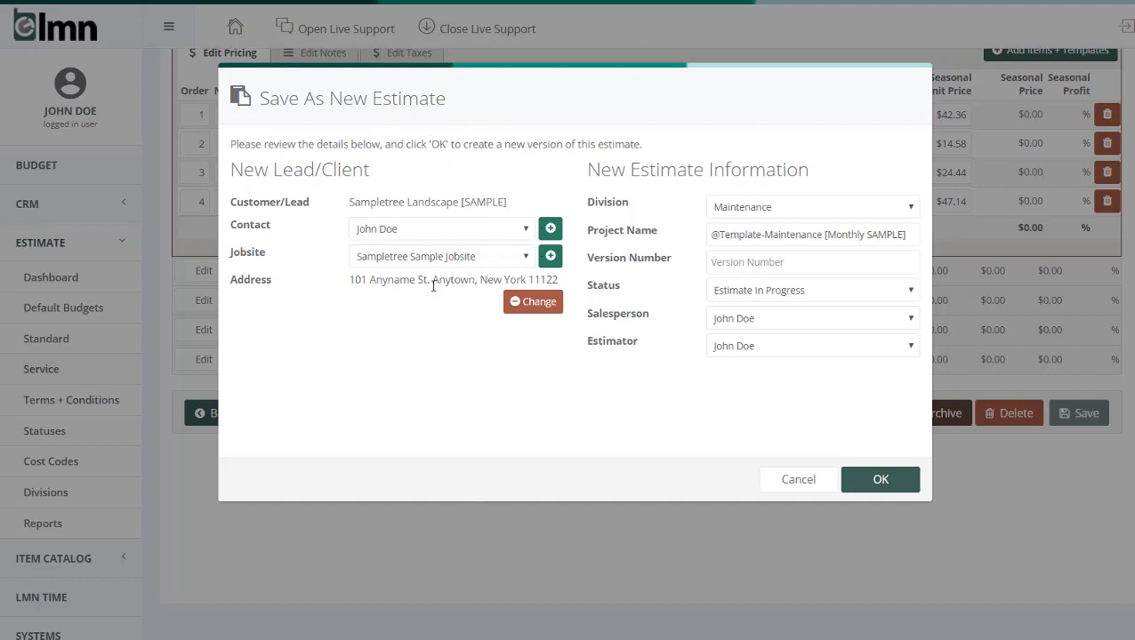
pyautogui.click(530, 305)
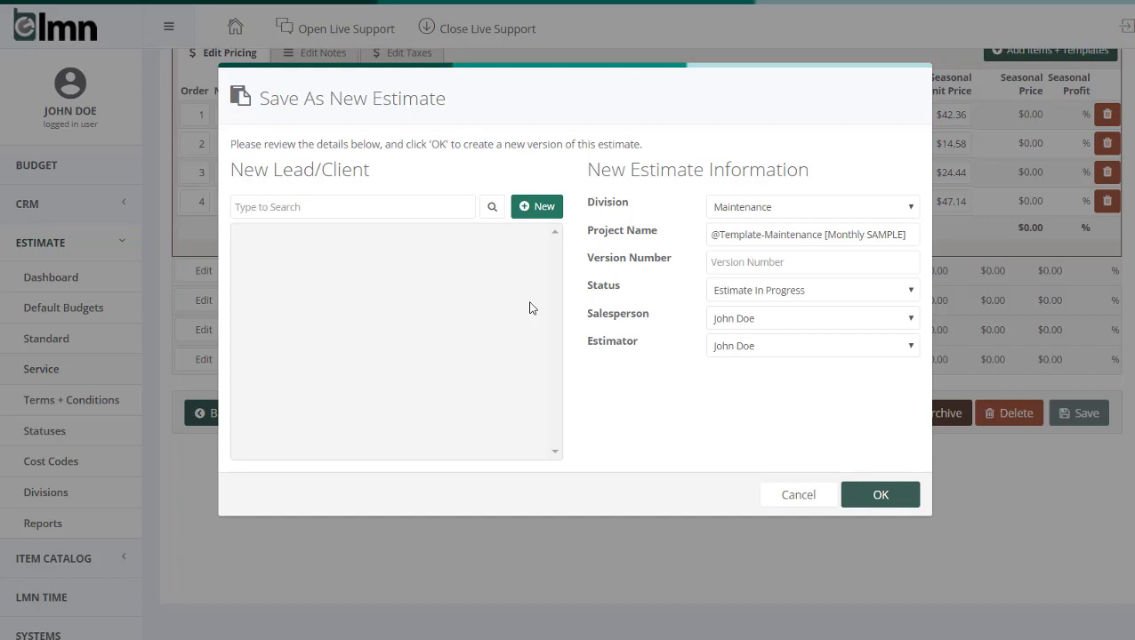
pyautogui.click(407, 207)
pyautogui.write('Lria')
pyautogui.click(490, 206)
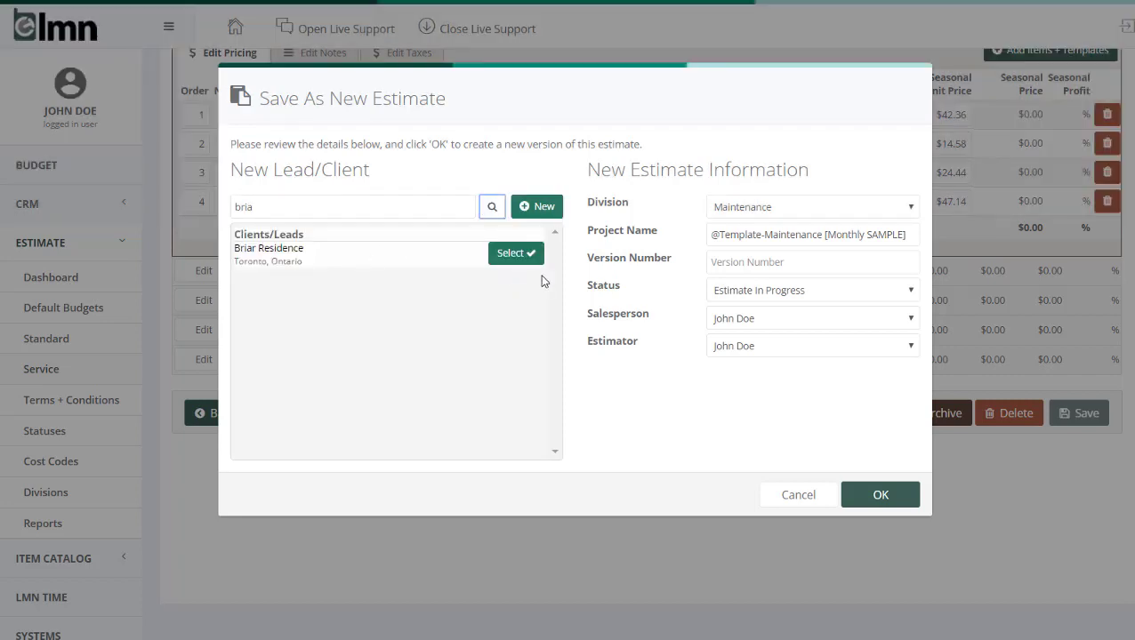
pyautogui.click(518, 254)
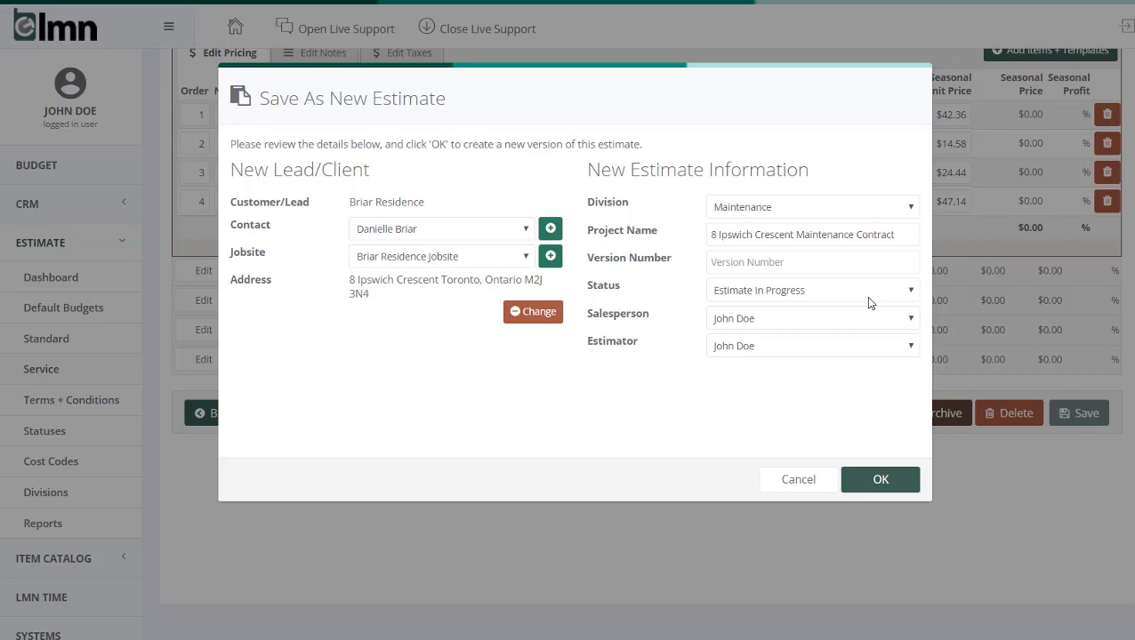
pyautogui.click(879, 482)
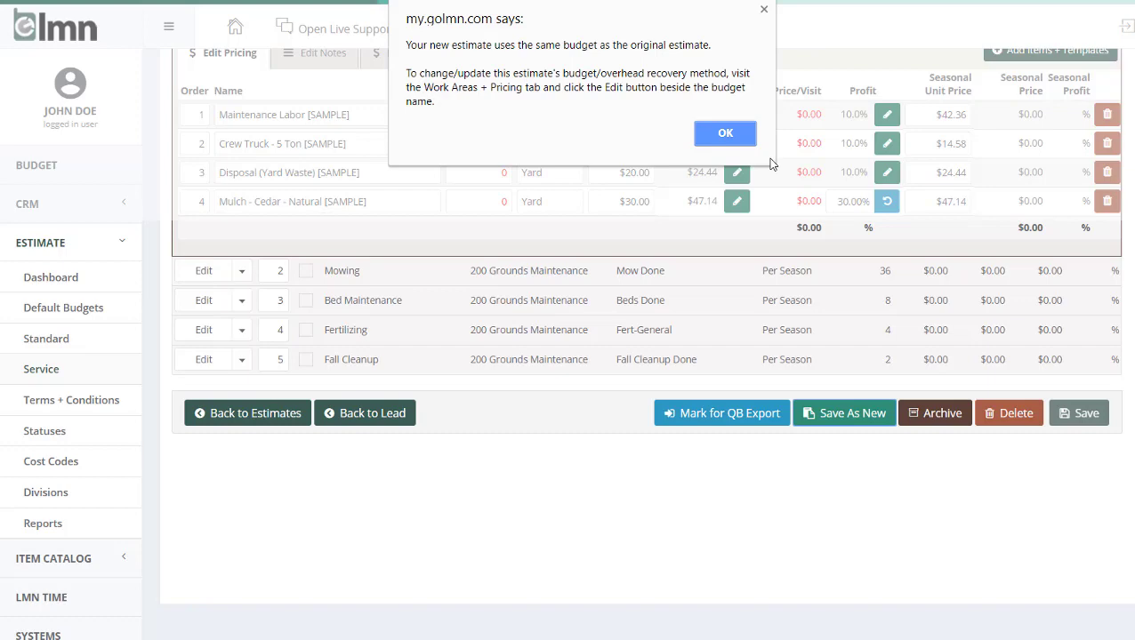
pyautogui.click(738, 135)
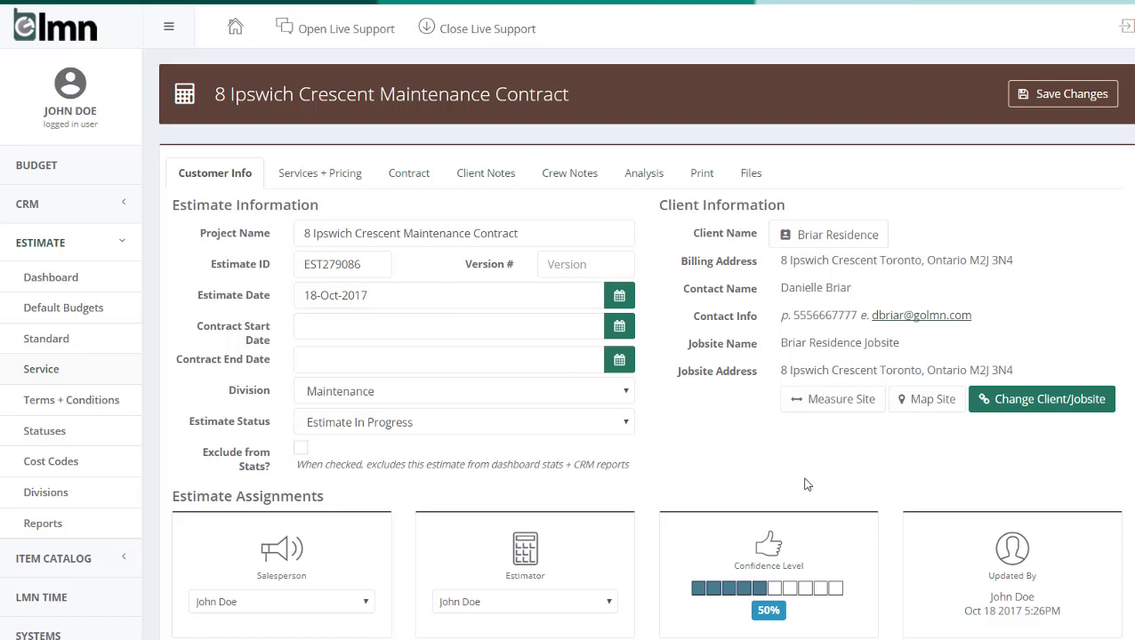
# Measure the area of the lawn in Muirhead Park by outlining its perimeter on the jobsite's satellite map.
pyautogui.click(847, 400)
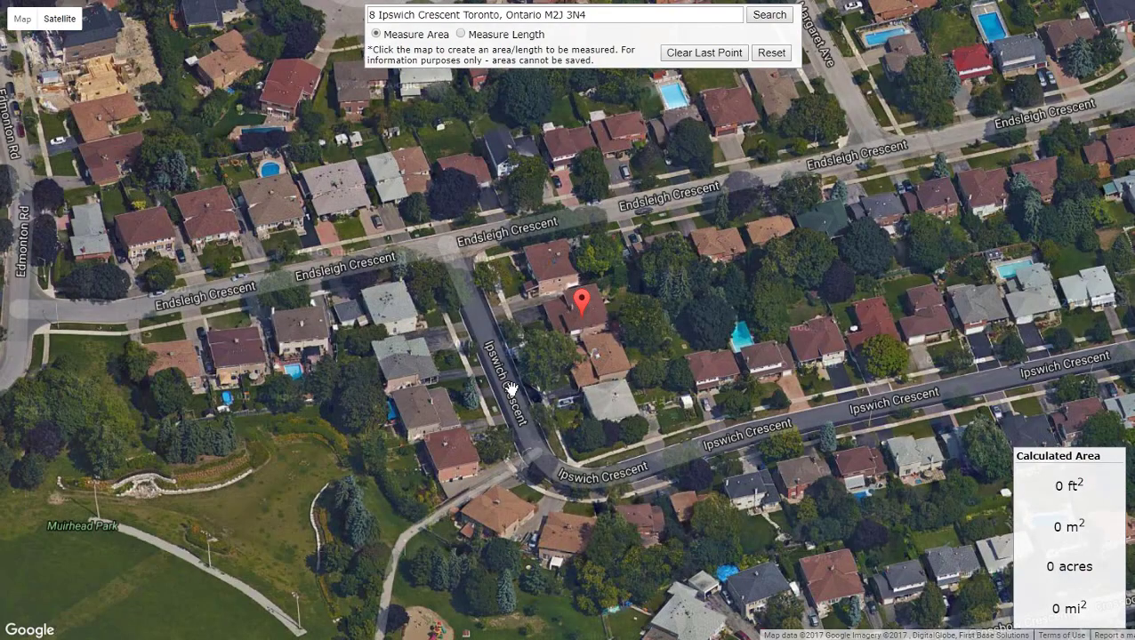
pyautogui.scroll(2, 566, 395)
pyautogui.moveTo(596, 350); pyautogui.dragTo(974, 226)
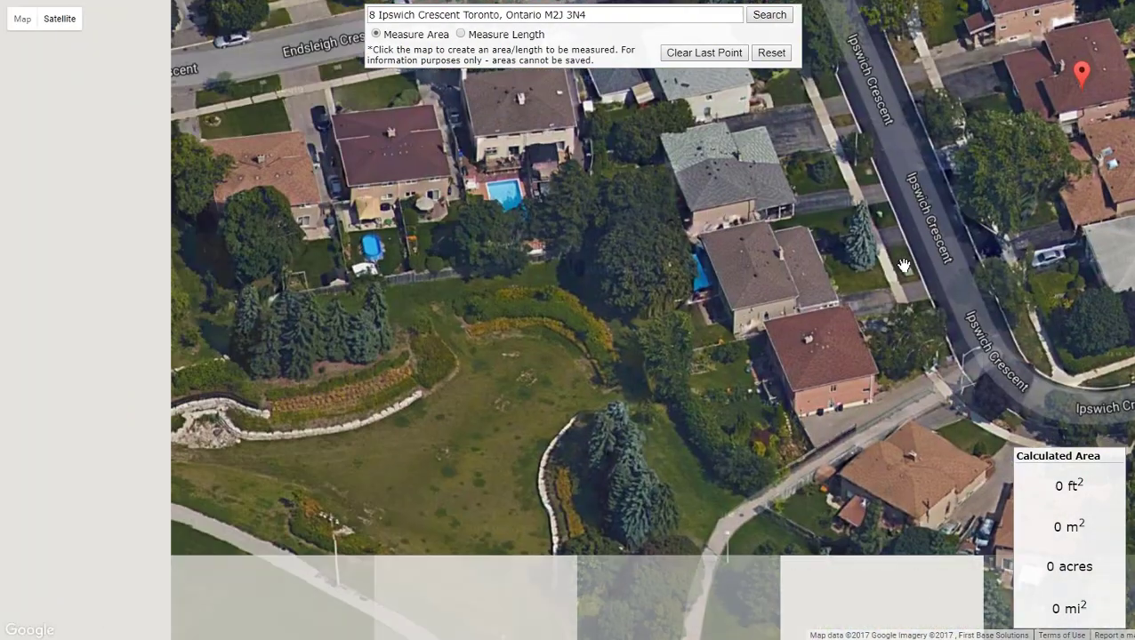
pyautogui.moveTo(463, 409); pyautogui.dragTo(727, 287)
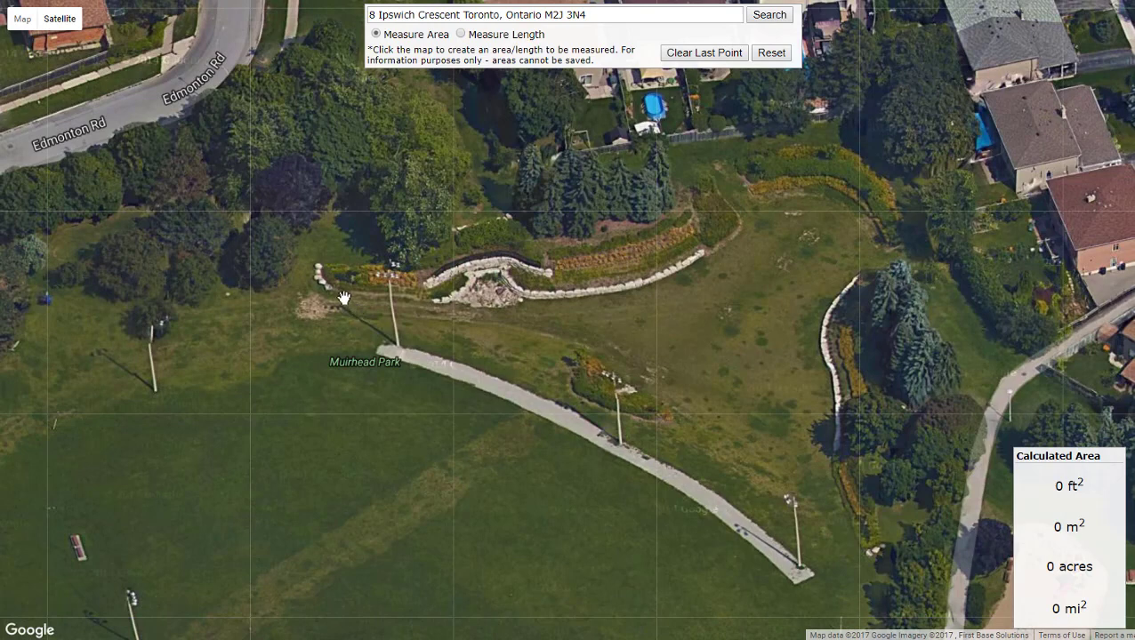
pyautogui.click(342, 297)
pyautogui.click(478, 304)
pyautogui.click(582, 298)
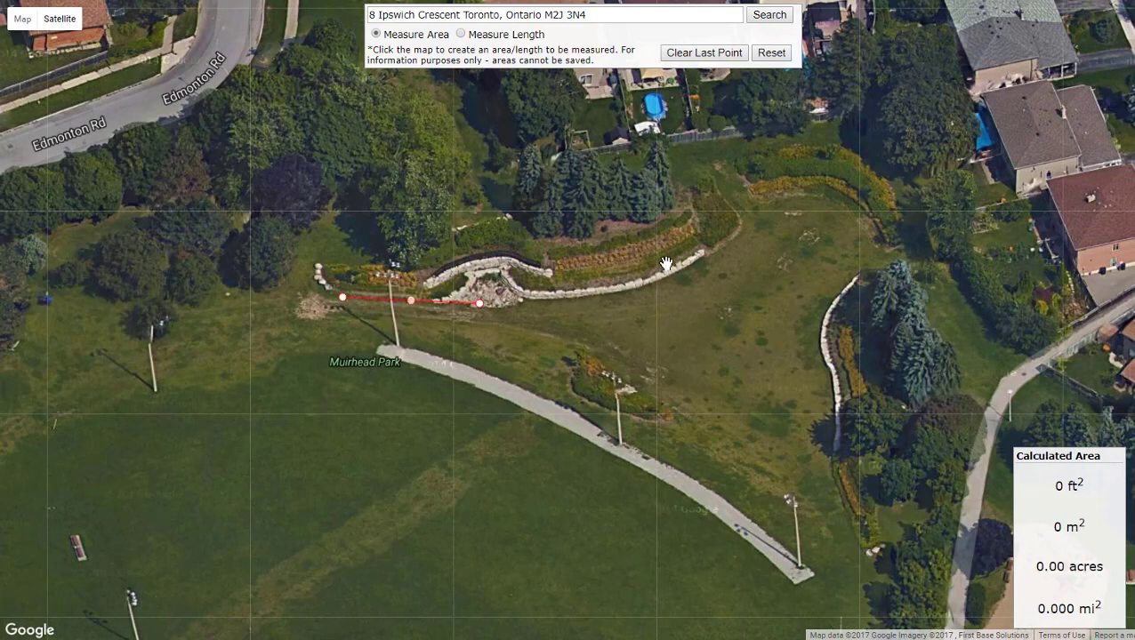
pyautogui.click(691, 263)
pyautogui.click(730, 229)
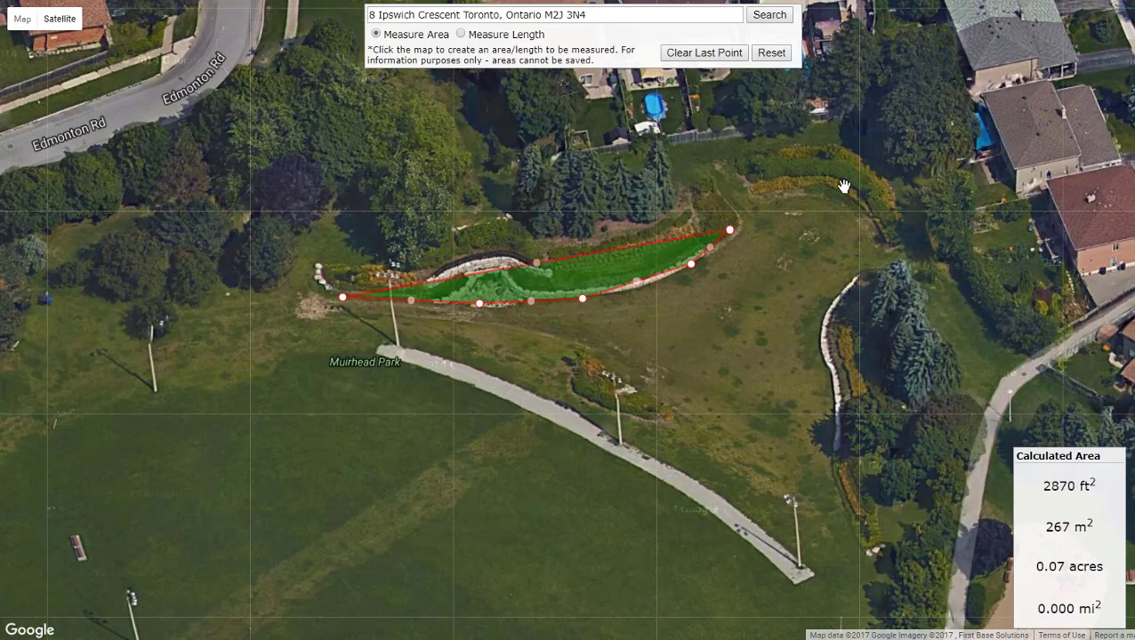
pyautogui.click(762, 194)
pyautogui.click(841, 192)
pyautogui.click(837, 305)
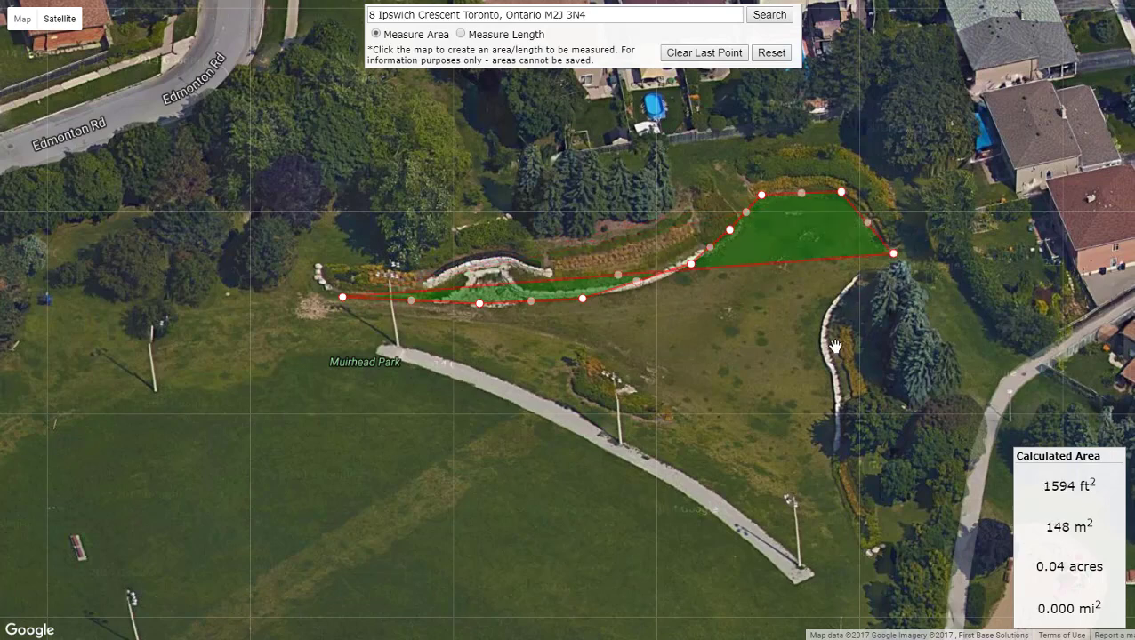
pyautogui.click(835, 348)
pyautogui.click(835, 475)
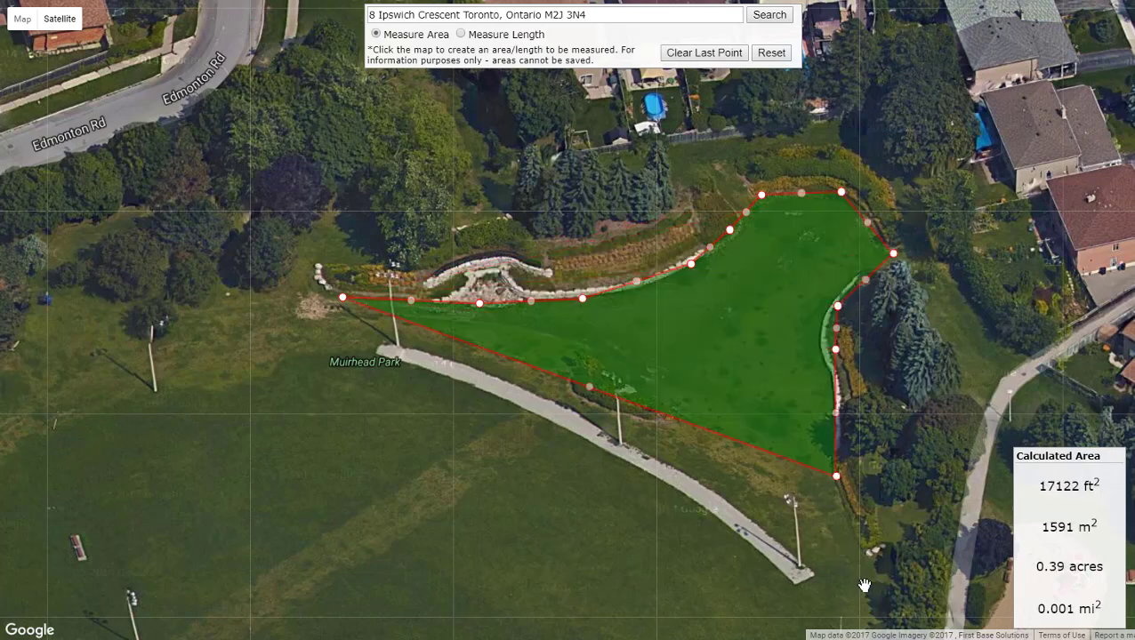
pyautogui.click(862, 576)
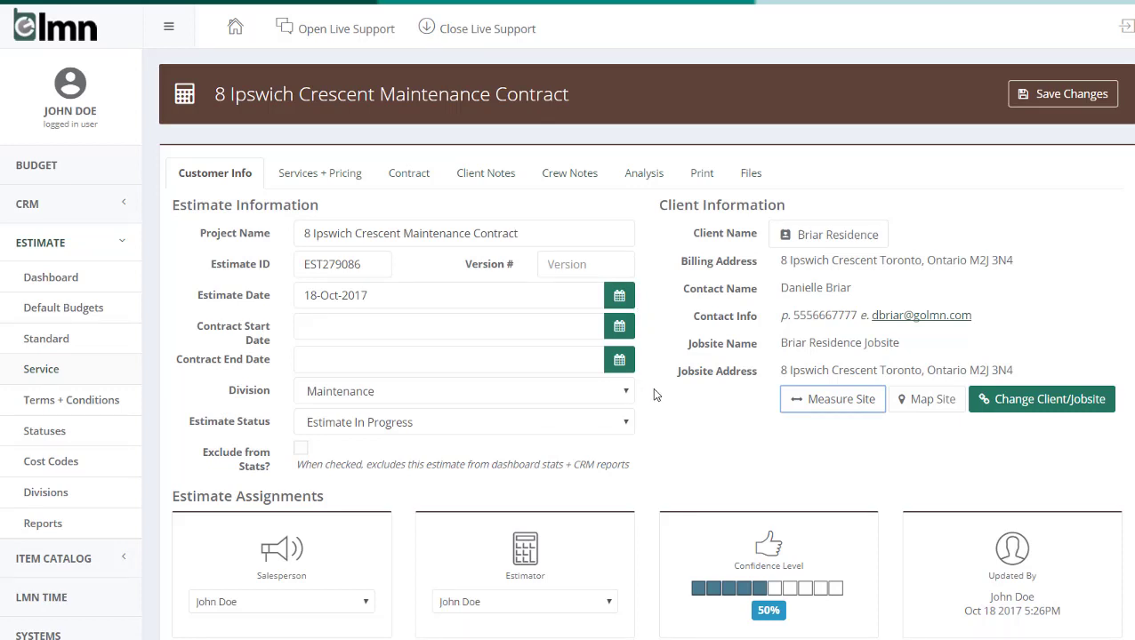
# Set the new estimate's Spring Cleanup quantities per visit to 9 hours of Maintenance Labor and 3 hours of Crew Truck - 5 Ton.
pyautogui.click(325, 173)
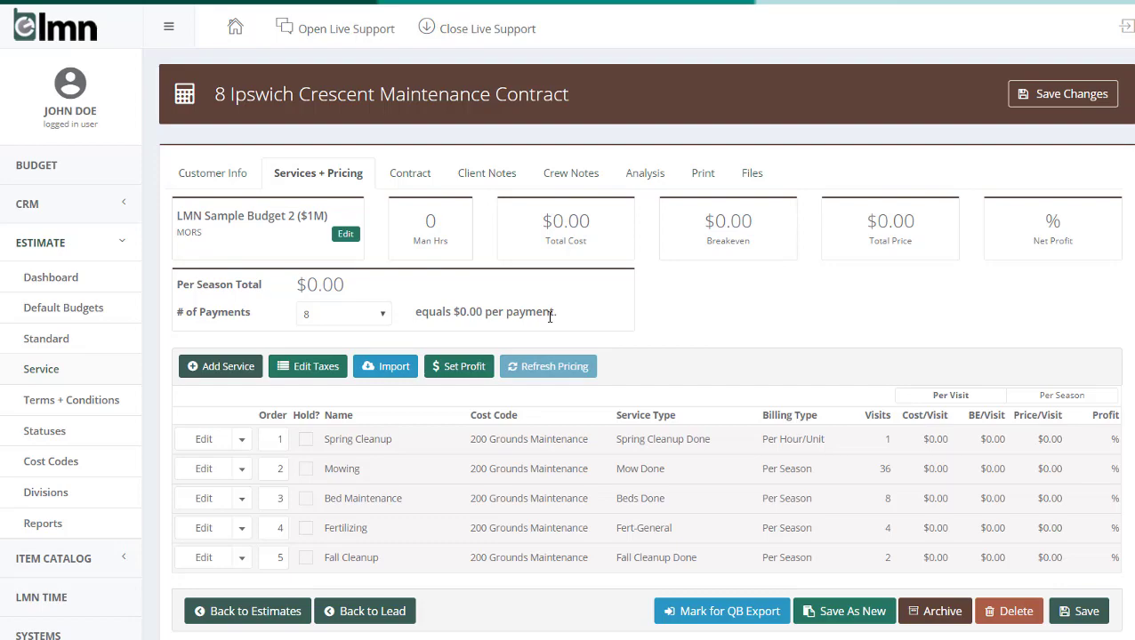
pyautogui.scroll(-1, 560, 303)
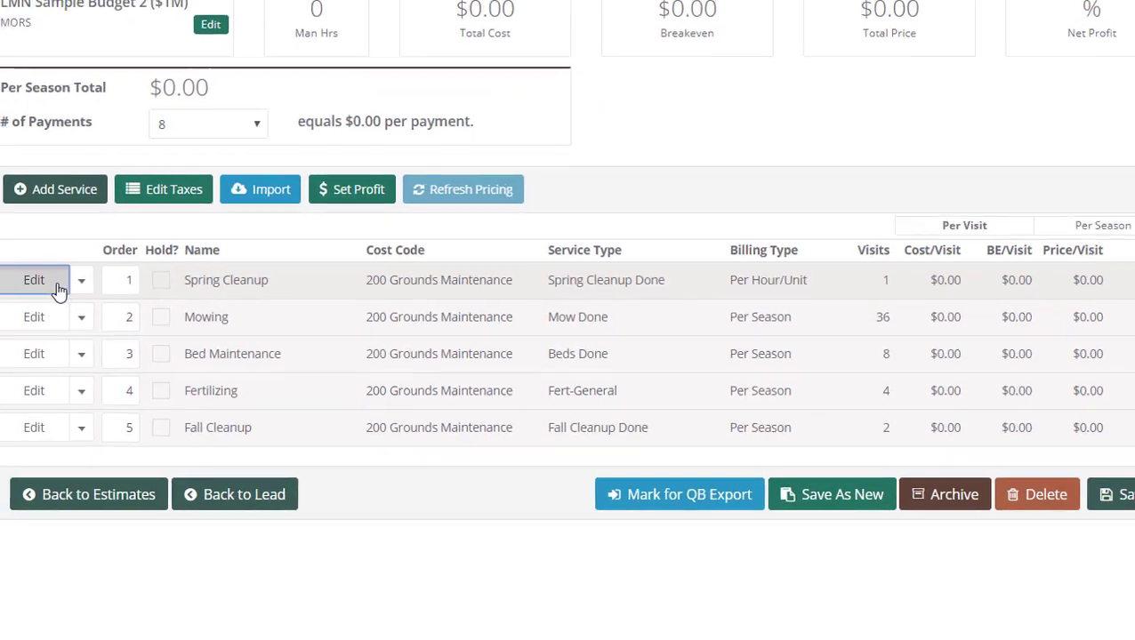
pyautogui.click(204, 350)
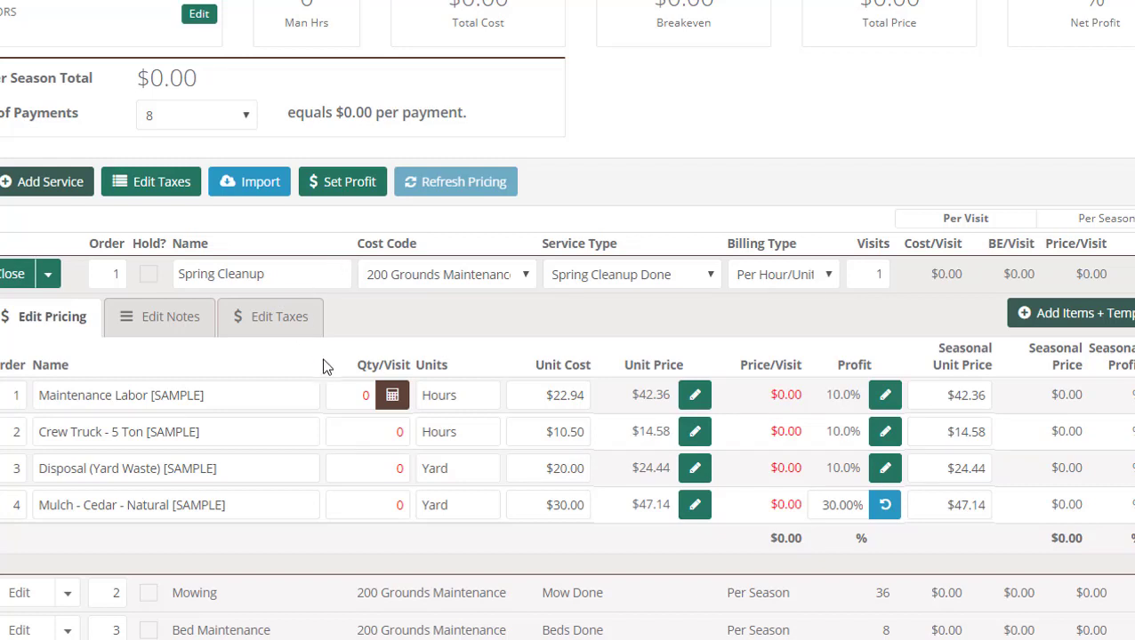
pyautogui.click(363, 395)
pyautogui.write('9')
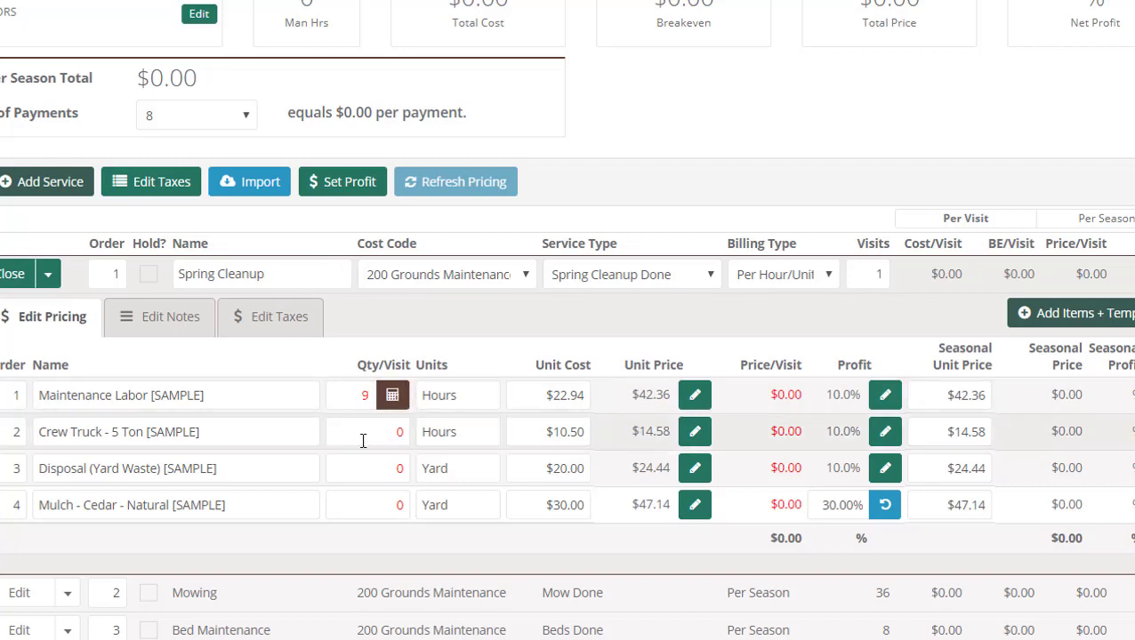
pyautogui.click(383, 434)
pyautogui.write('3')
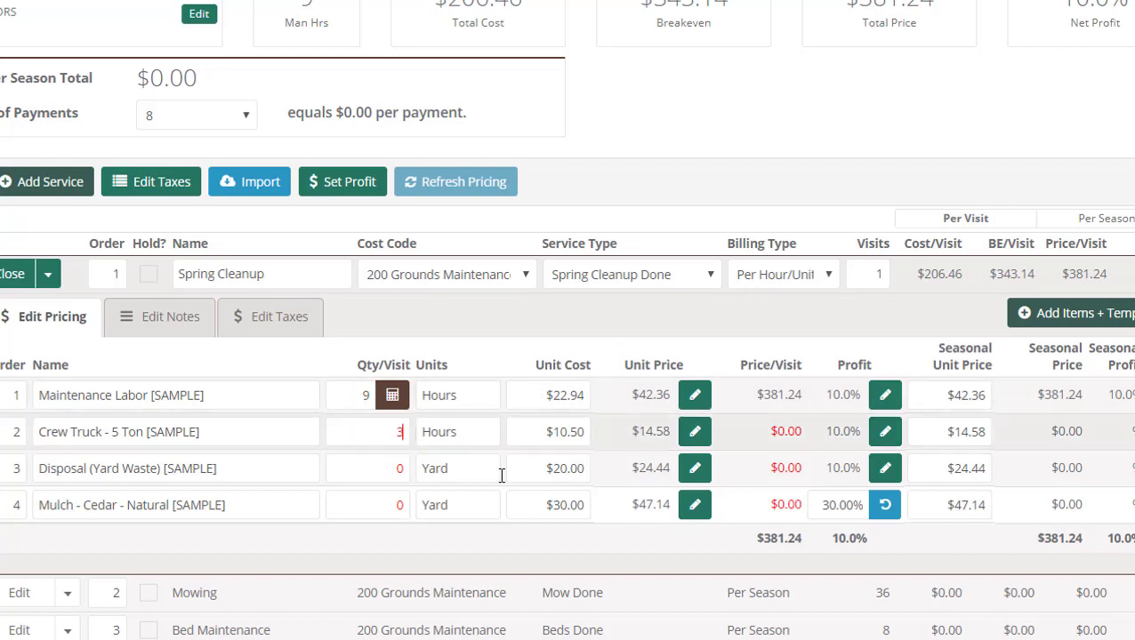
# Set Spring Cleanup's Disposal (Yard Waste) to .25 yard and Mulch - Cedar - Natural to 5 yards, and close the service.
pyautogui.click(391, 466)
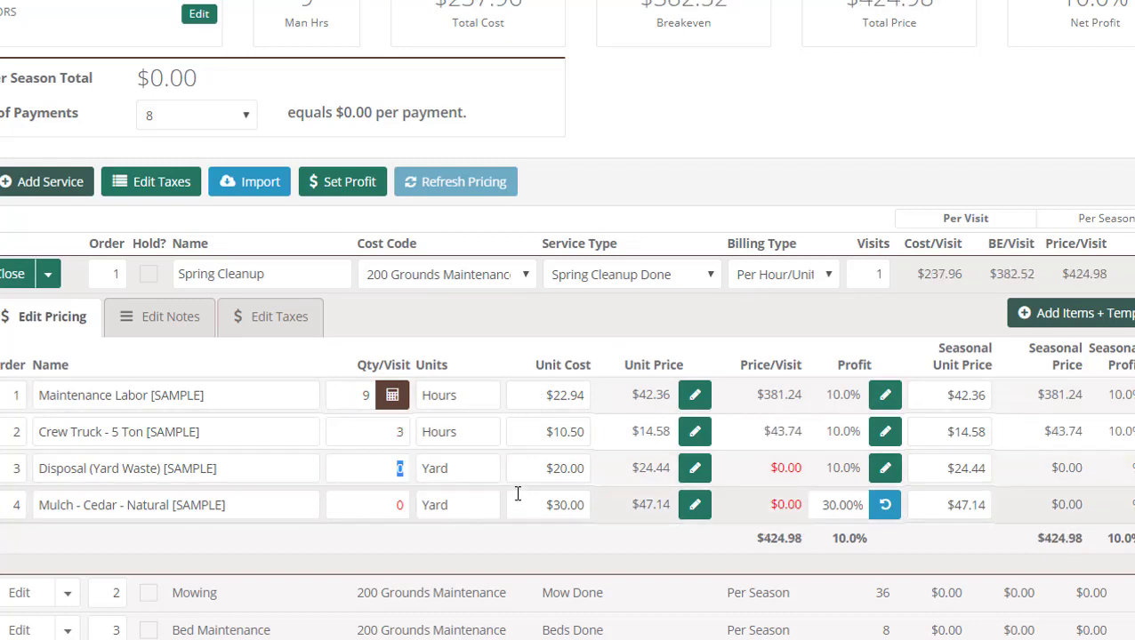
pyautogui.press('BackSpace')
pyautogui.click(370, 507)
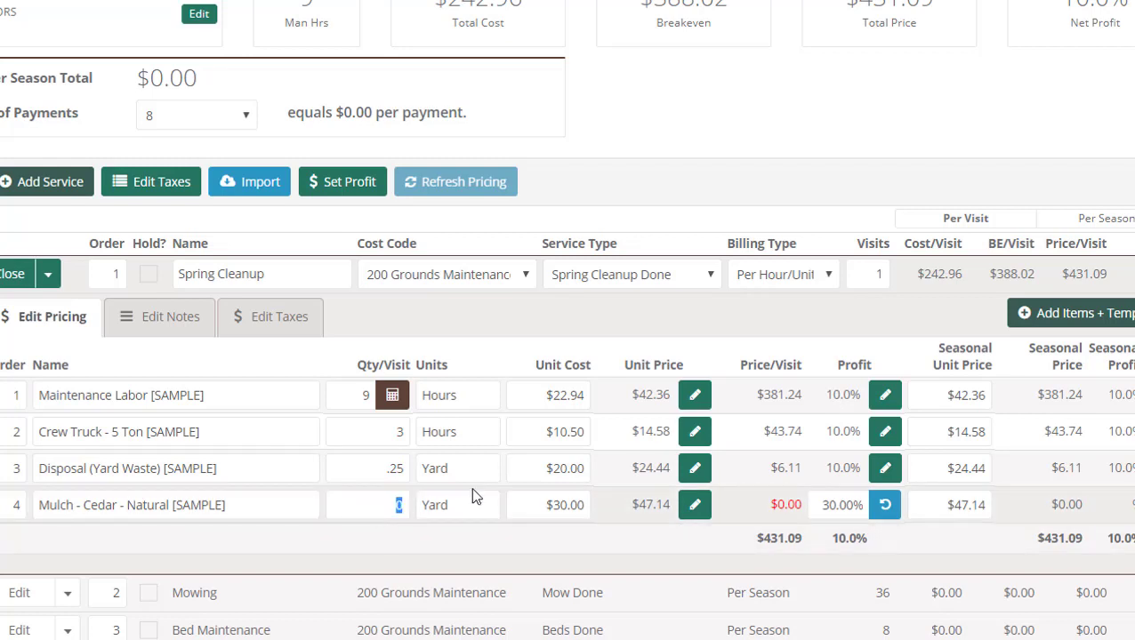
pyautogui.write('5')
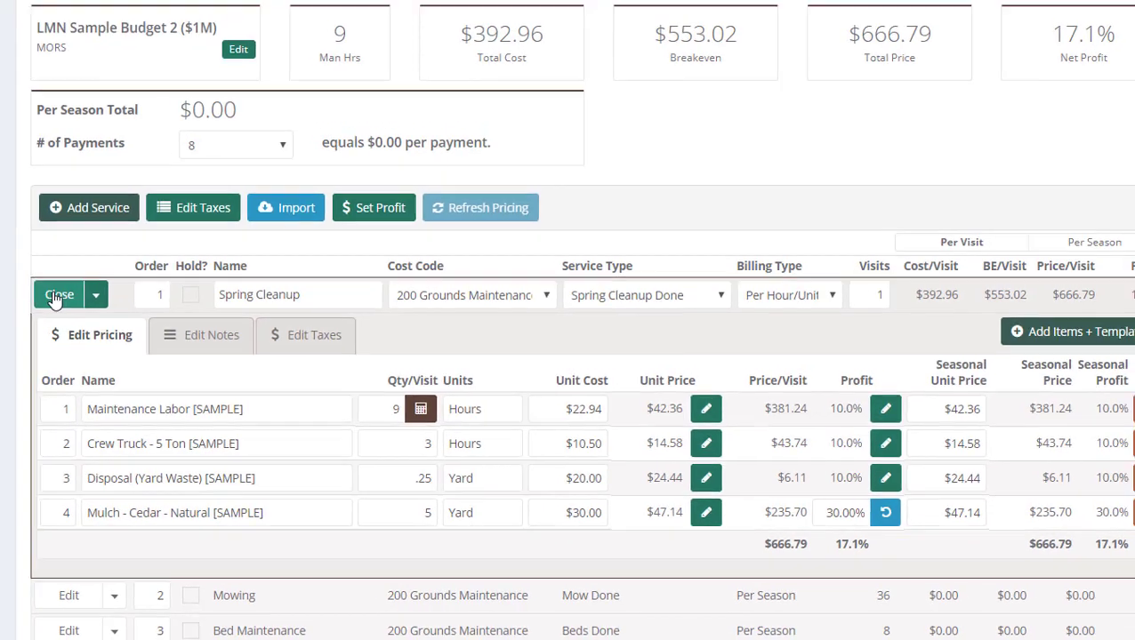
pyautogui.click(11, 274)
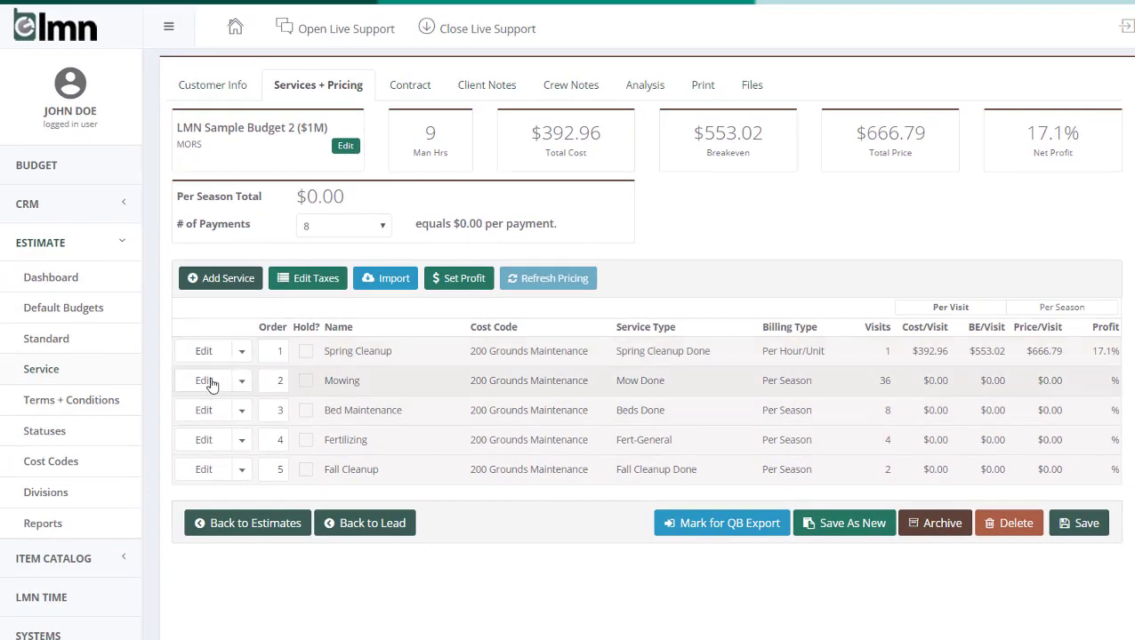
# Choose the Mowing - Residential Equip calculator for the Mowing service's Maintenance Labor and set Mowing w/ 36" Deck to 43000 sq. ft.
pyautogui.click(203, 380)
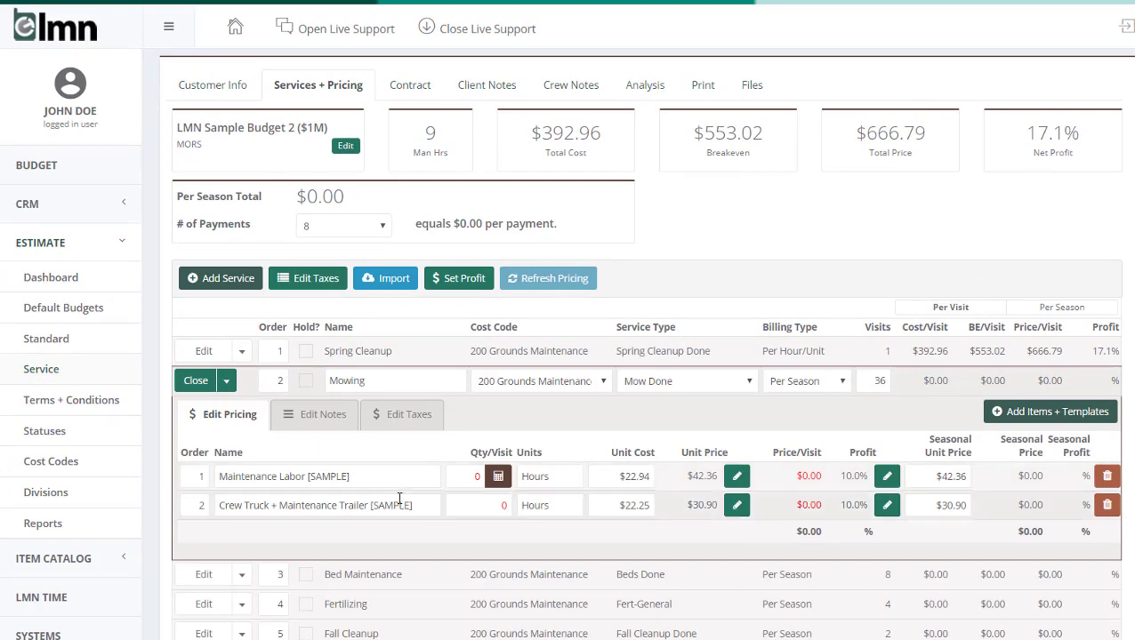
pyautogui.scroll(-1, 527, 467)
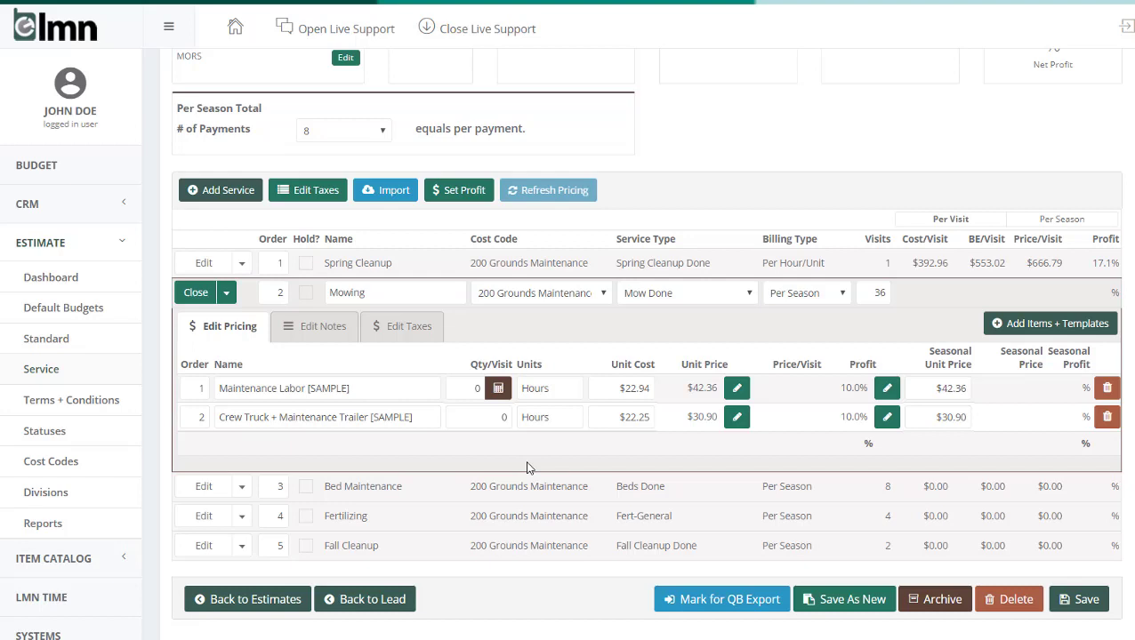
pyautogui.click(498, 389)
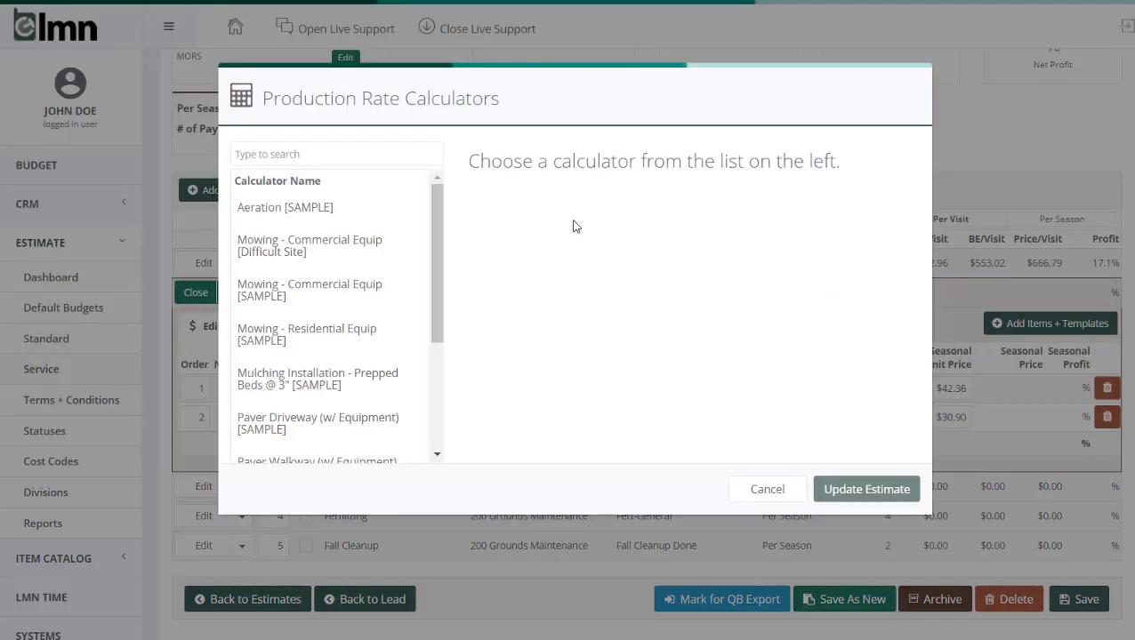
pyautogui.moveTo(438, 226); pyautogui.dragTo(446, 197)
pyautogui.click(284, 333)
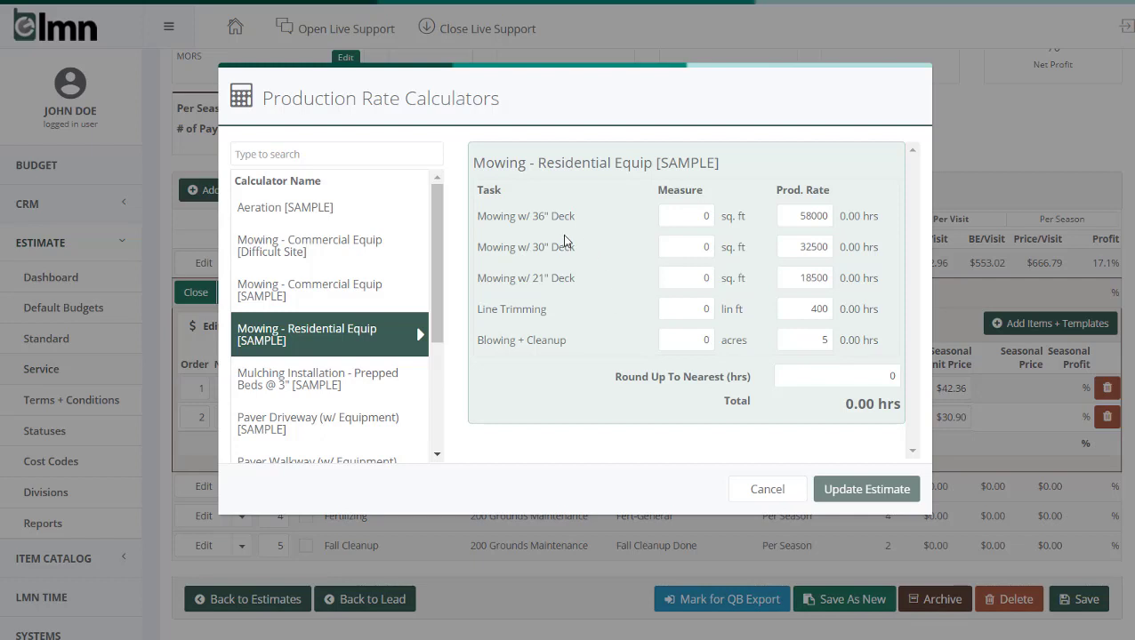
pyautogui.click(684, 216)
pyautogui.write('43000')
pyautogui.click(851, 226)
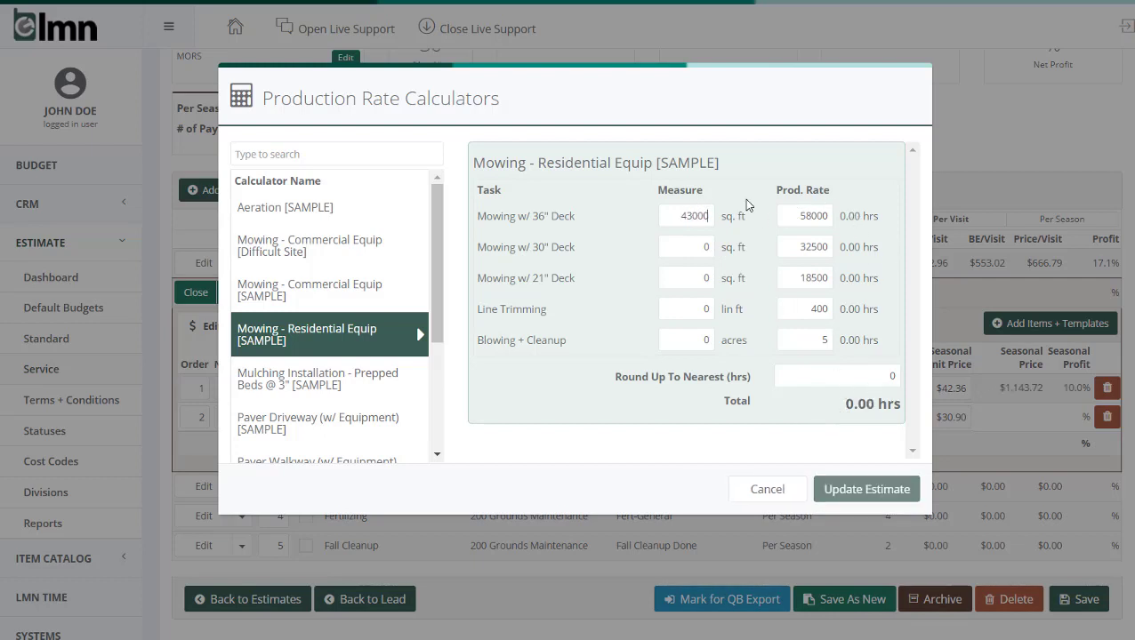
# Set Line Trimming to 350 lin ft and Blowing + Cleanup to .25 acres, and apply the calculated hours to the estimate.
pyautogui.doubleClick(707, 309)
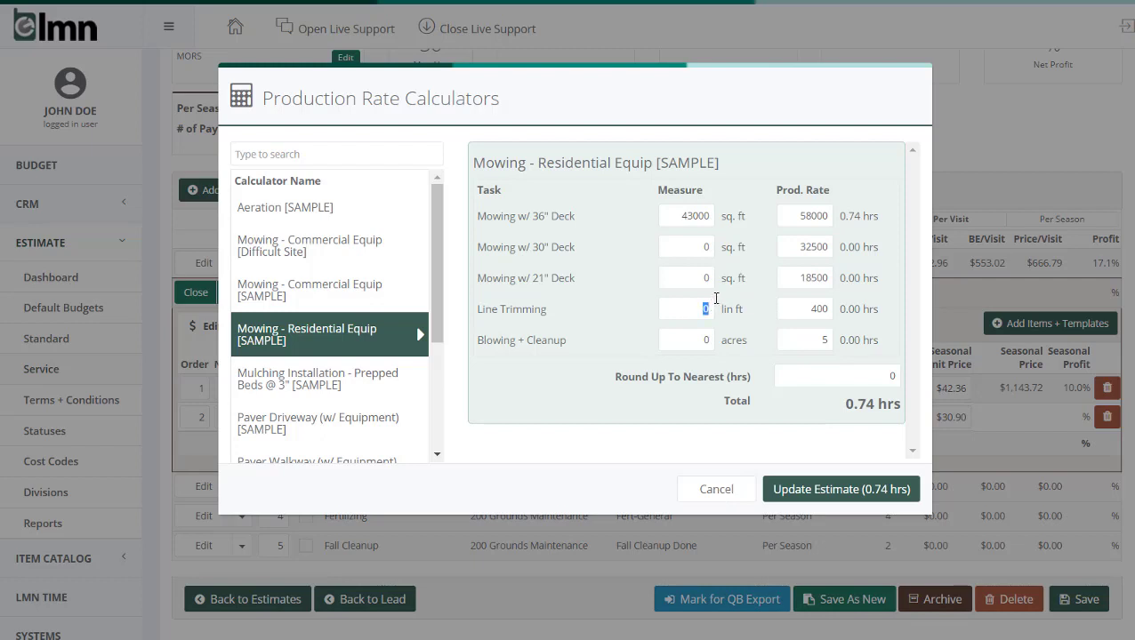
pyautogui.write('350')
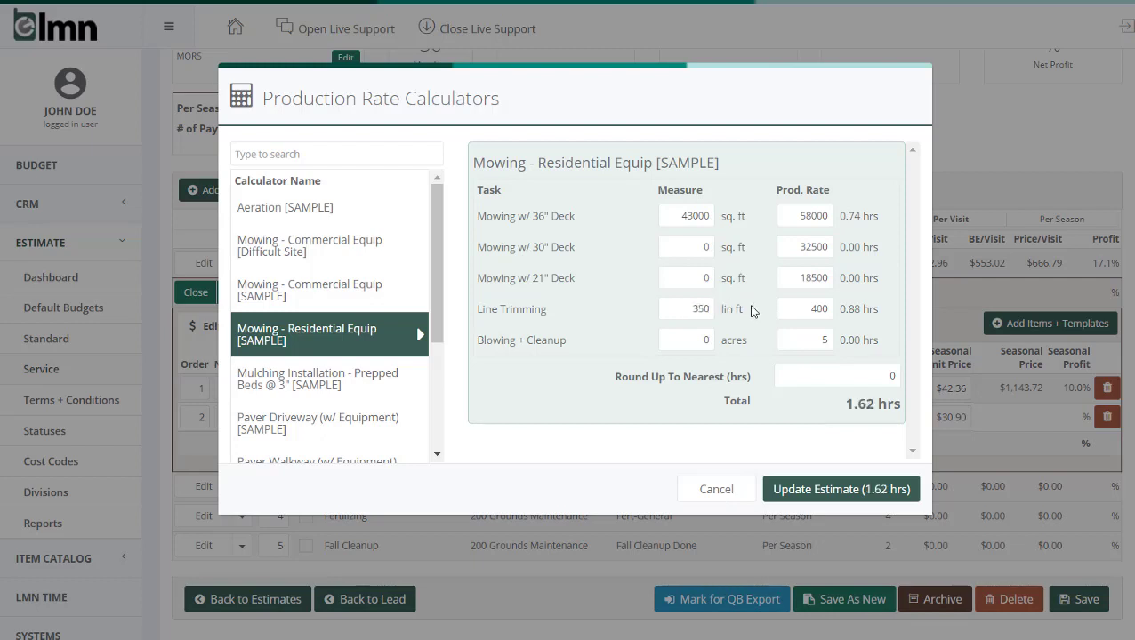
pyautogui.doubleClick(686, 344)
pyautogui.write('.25')
pyautogui.click(823, 490)
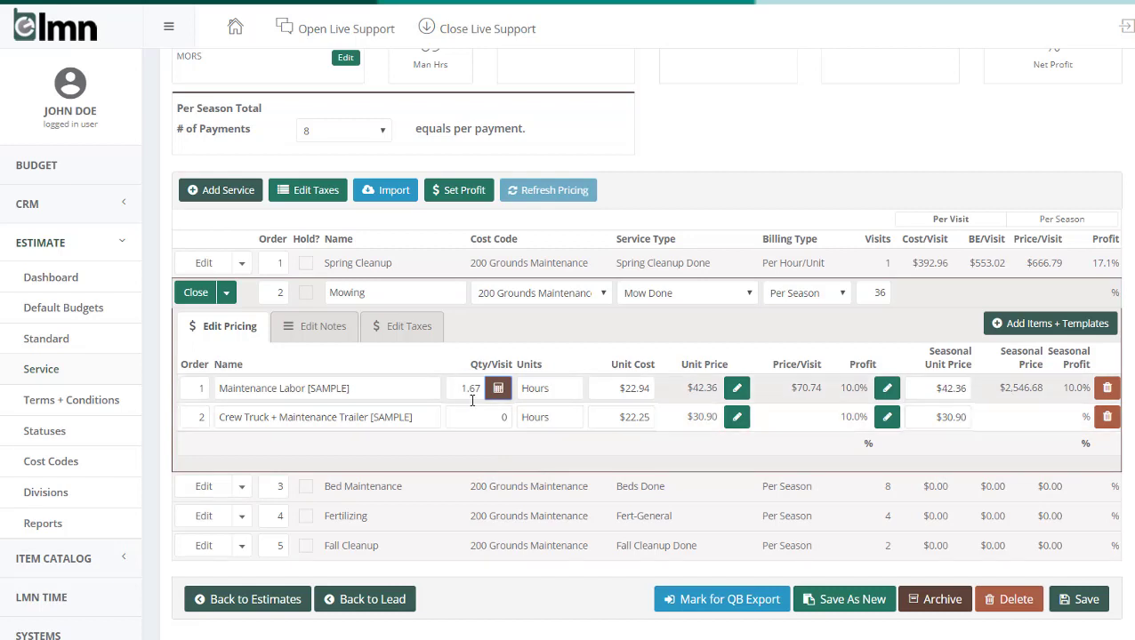
# Set Mowing's Crew Truck + Maintenance Trailer quantity to .85 hours per visit and close the service.
pyautogui.moveTo(481, 415); pyautogui.dragTo(521, 414)
pyautogui.write('.85')
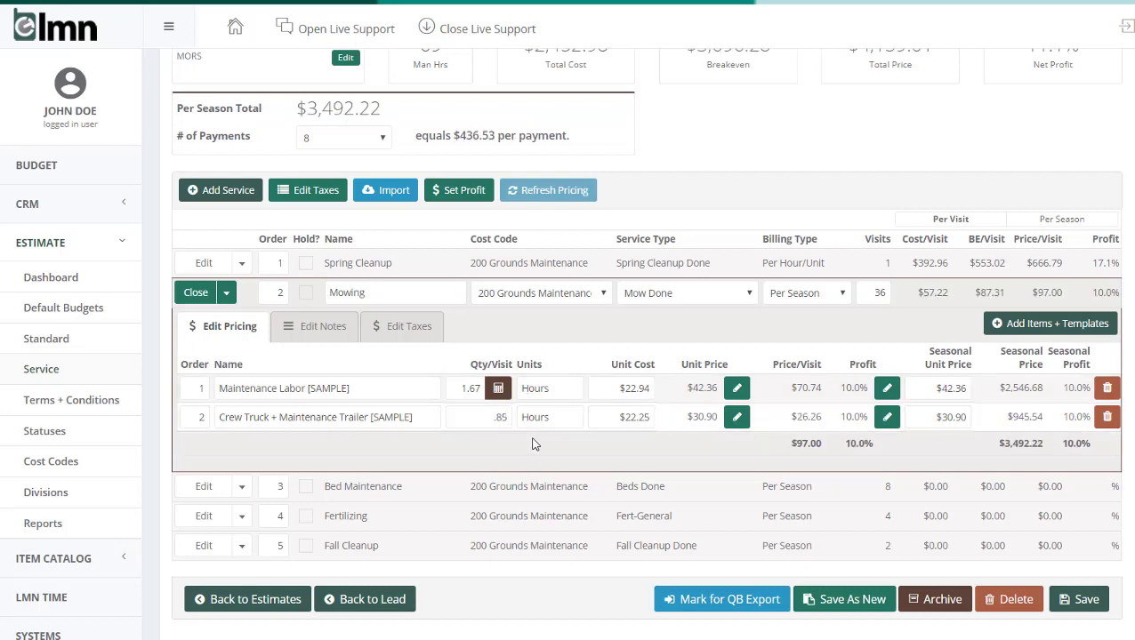
pyautogui.click(190, 297)
# Set Bed Maintenance's quantities per visit to 2 hours of Maintenance Labor, 1 hour of Crew Truck - 5 Ton and .1 yard of Disposal, and close it.
pyautogui.click(202, 322)
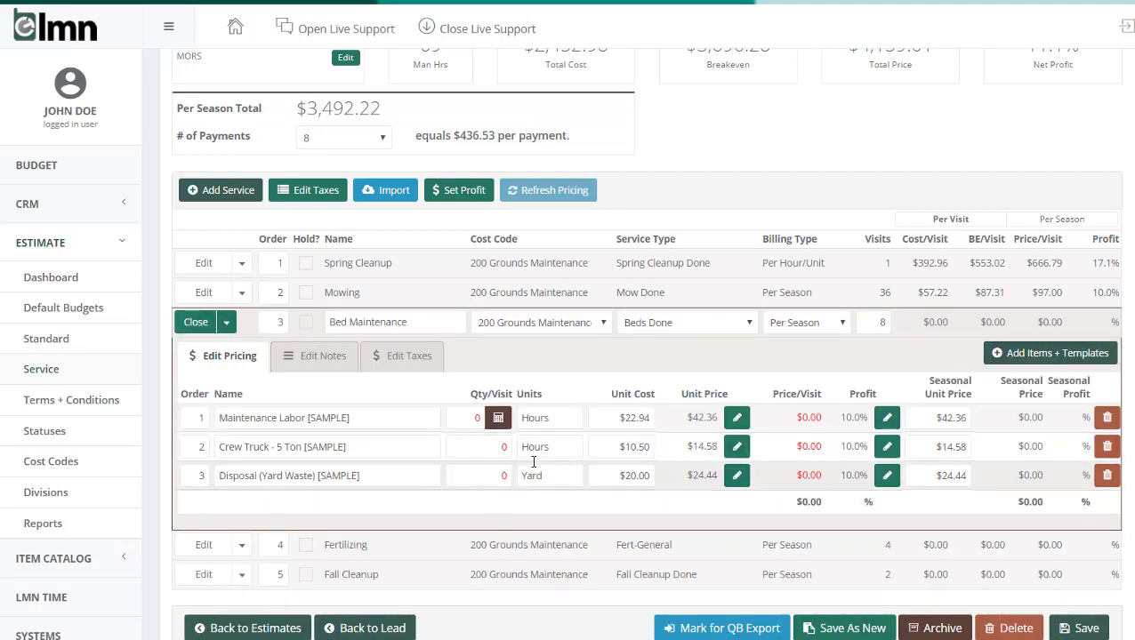
pyautogui.click(462, 414)
pyautogui.write('2')
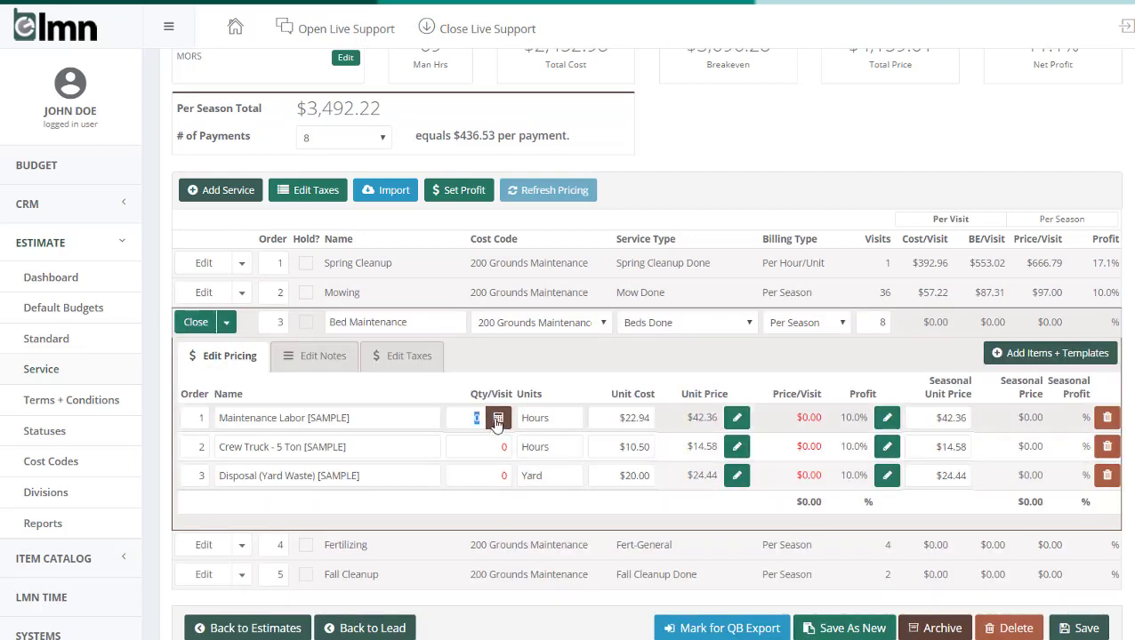
pyautogui.click(500, 446)
pyautogui.write('1')
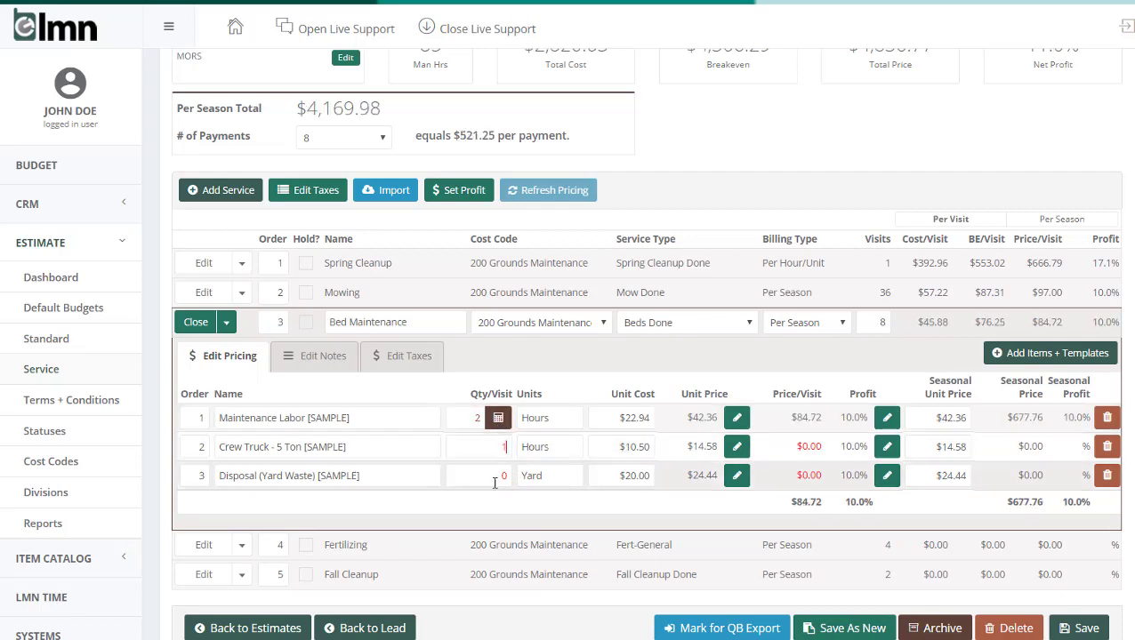
pyautogui.click(495, 477)
pyautogui.write('.1')
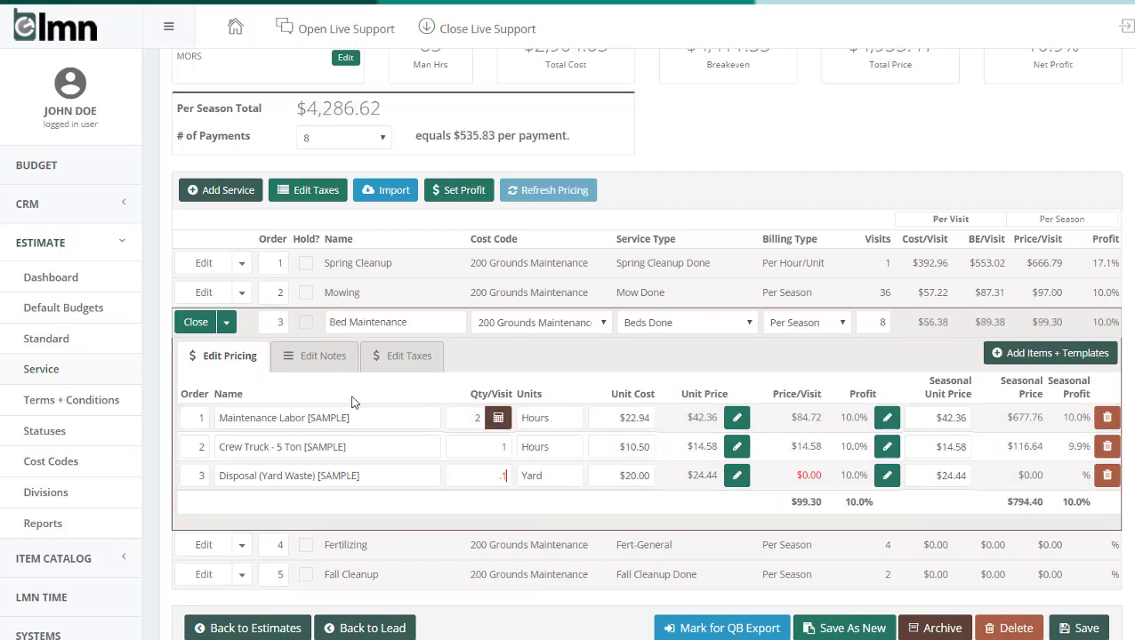
pyautogui.click(203, 327)
# Set Fertilizing's quantities per visit to .25 hours each of Maintenance Labor and Crew Truck - Fert Kit and 2 bags of Fertilizer, and close it.
pyautogui.click(204, 354)
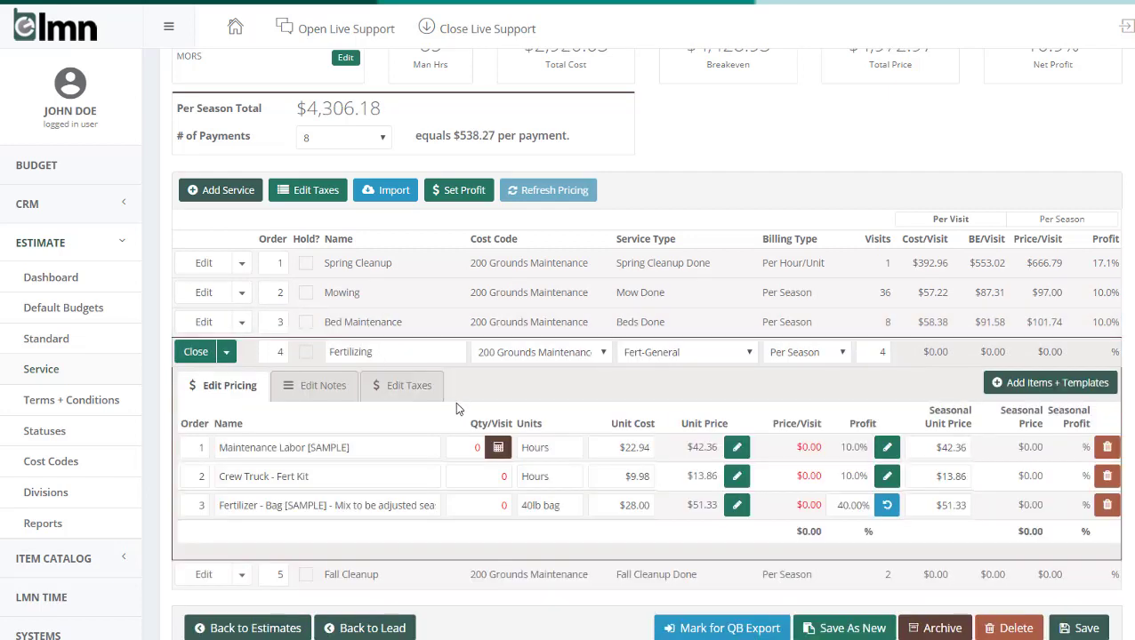
pyautogui.click(466, 446)
pyautogui.write('.25')
pyautogui.press('Tab')
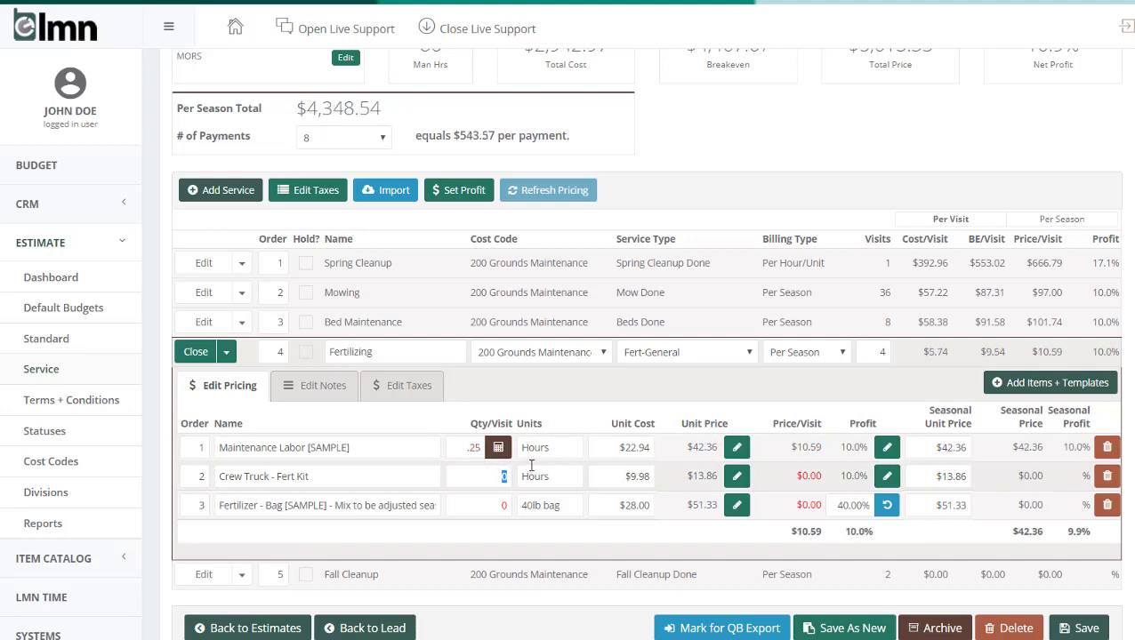
pyautogui.write('.25')
pyautogui.press('Tab')
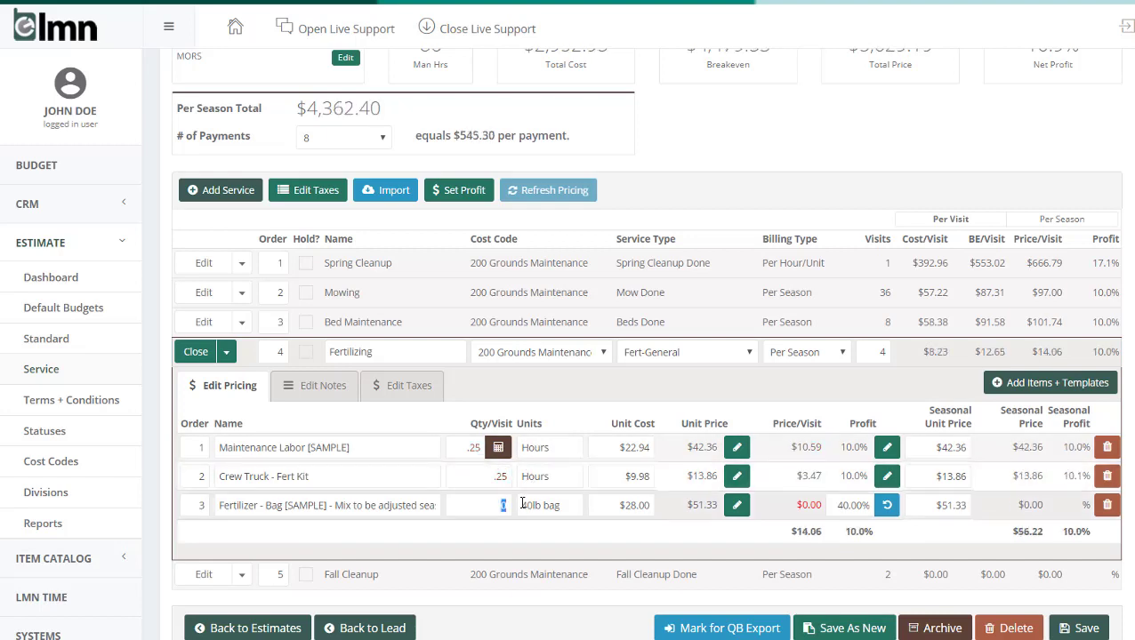
pyautogui.write('2')
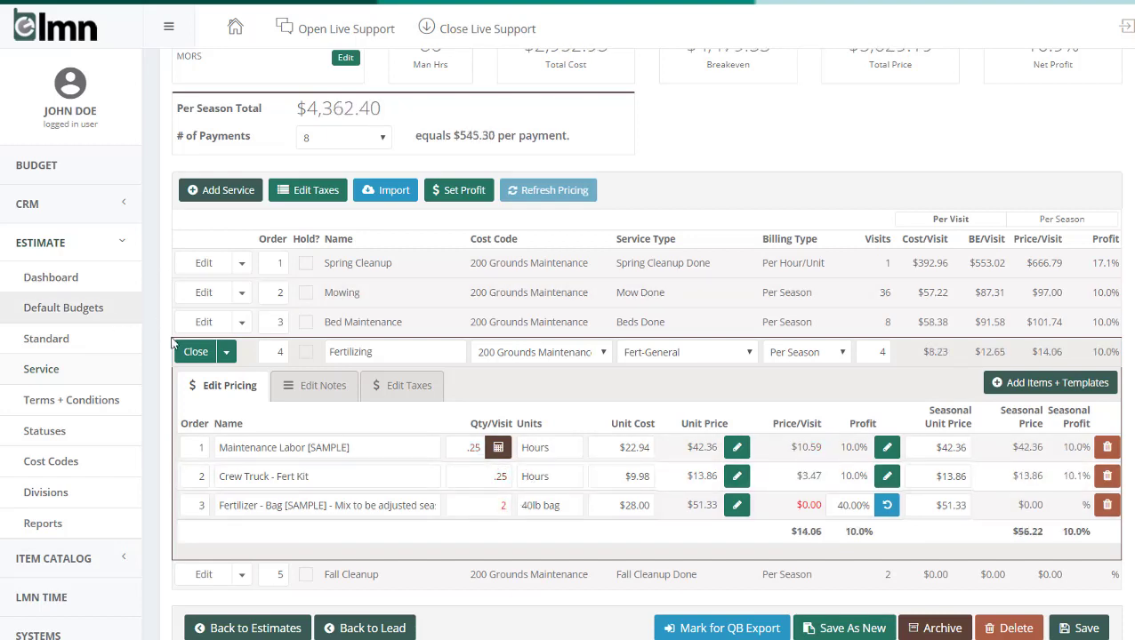
pyautogui.click(196, 351)
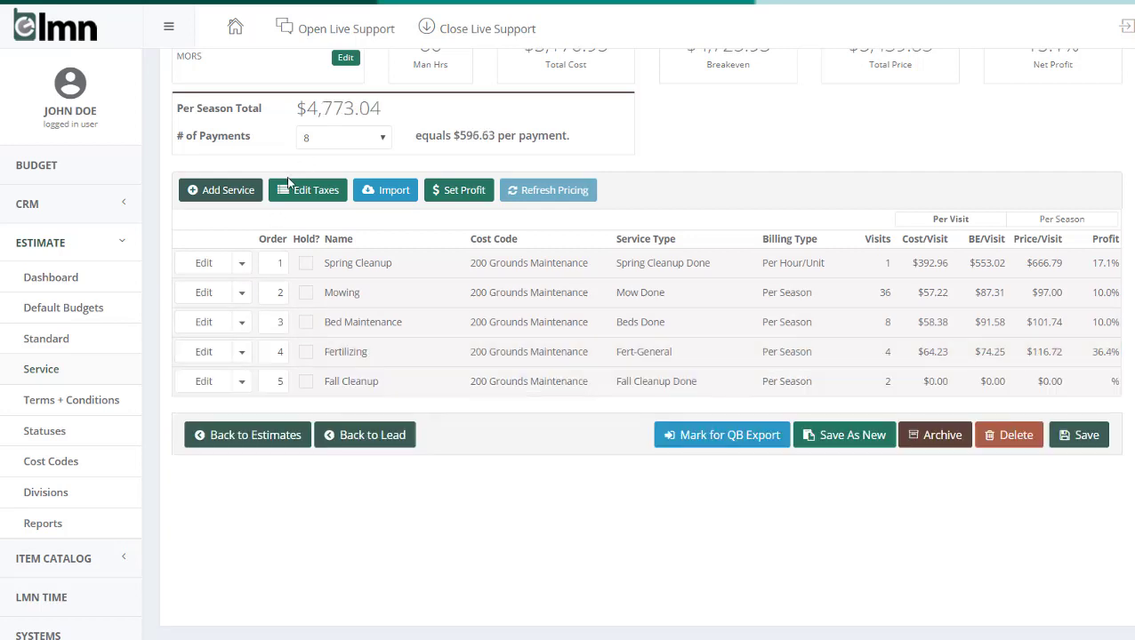
# Set Fall Cleanup's quantities per visit to 2 hours of Maintenance Labor, 1 hour of Crew Truck - 5 Ton and .2 yard of Disposal, and close it.
pyautogui.click(203, 380)
pyautogui.moveTo(453, 485); pyautogui.dragTo(514, 472)
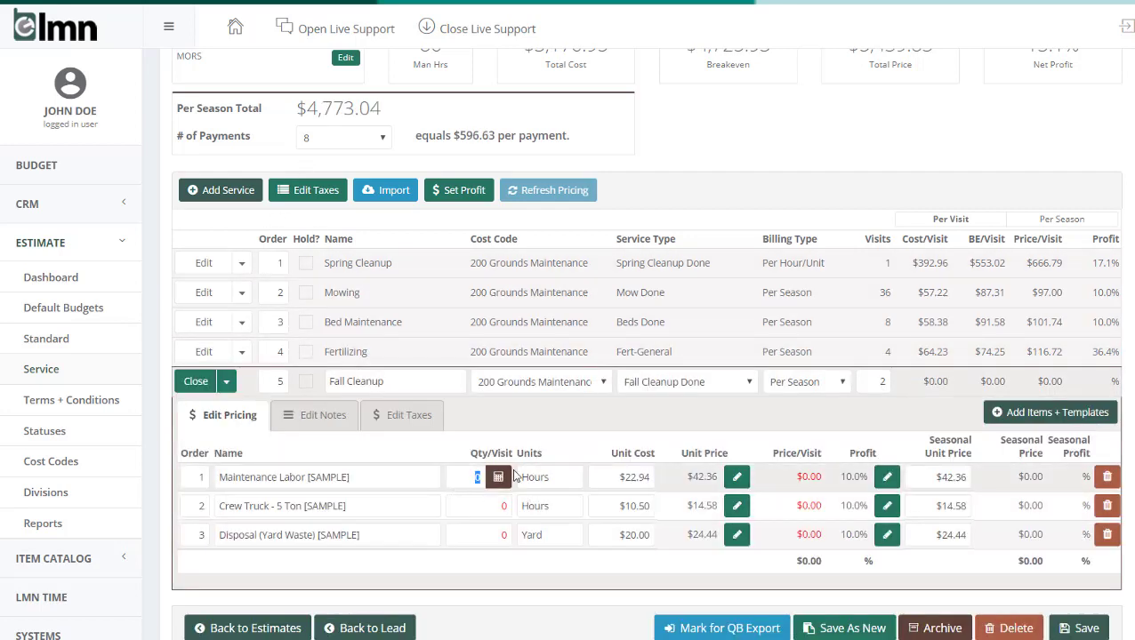
pyautogui.write('2')
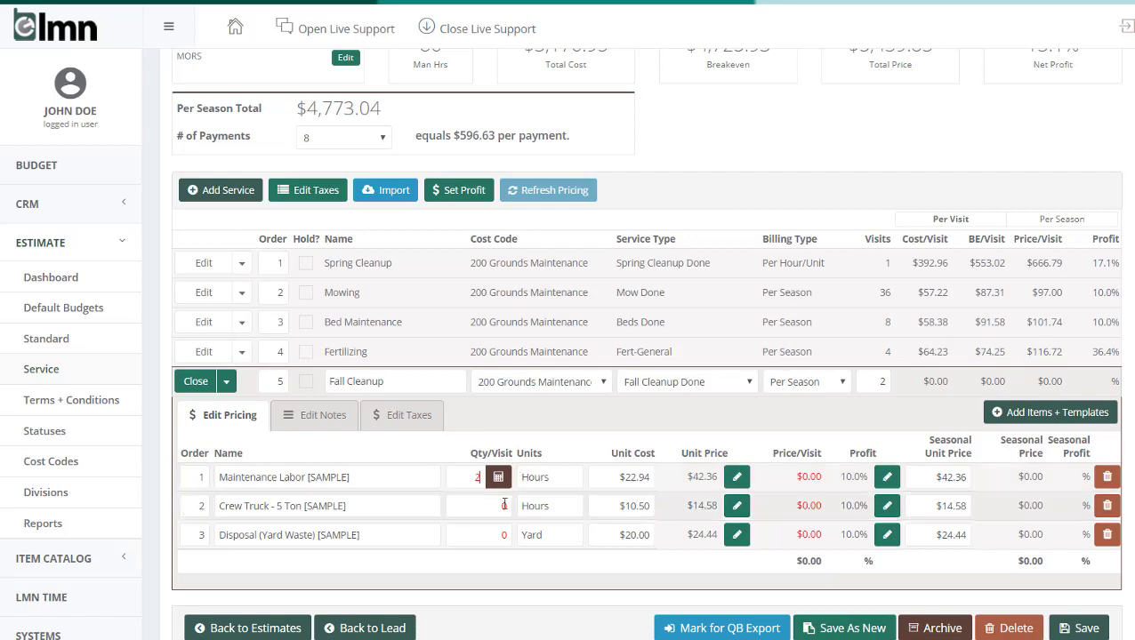
pyautogui.moveTo(489, 511); pyautogui.dragTo(537, 495)
pyautogui.write('1')
pyautogui.click(490, 536)
pyautogui.moveTo(489, 537); pyautogui.dragTo(519, 531)
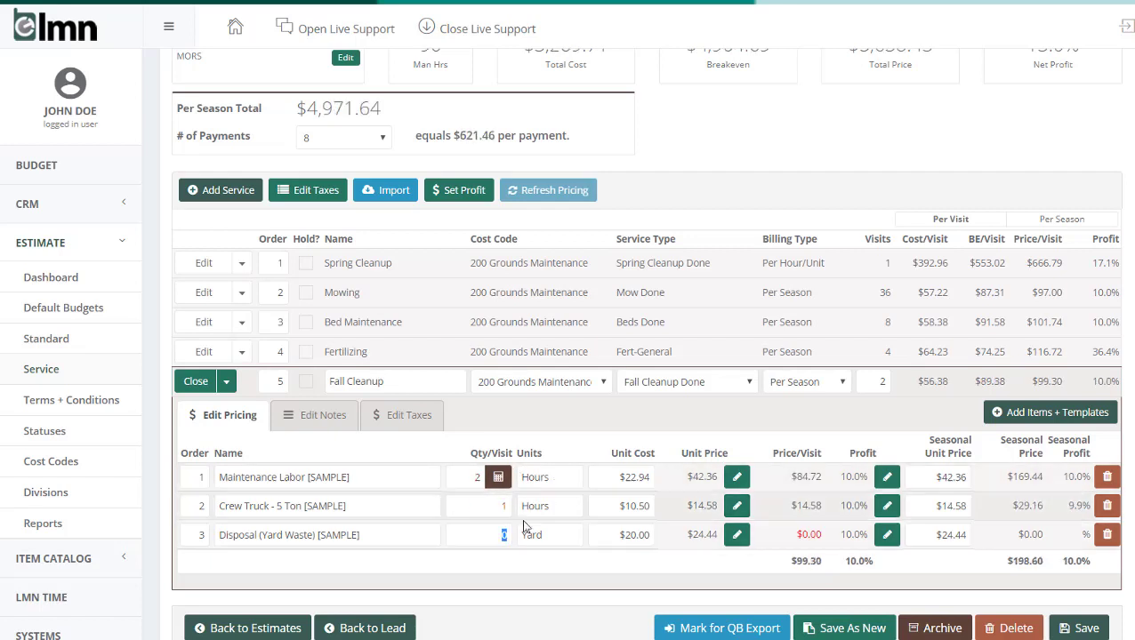
pyautogui.press('BackSpace')
pyautogui.write('2')
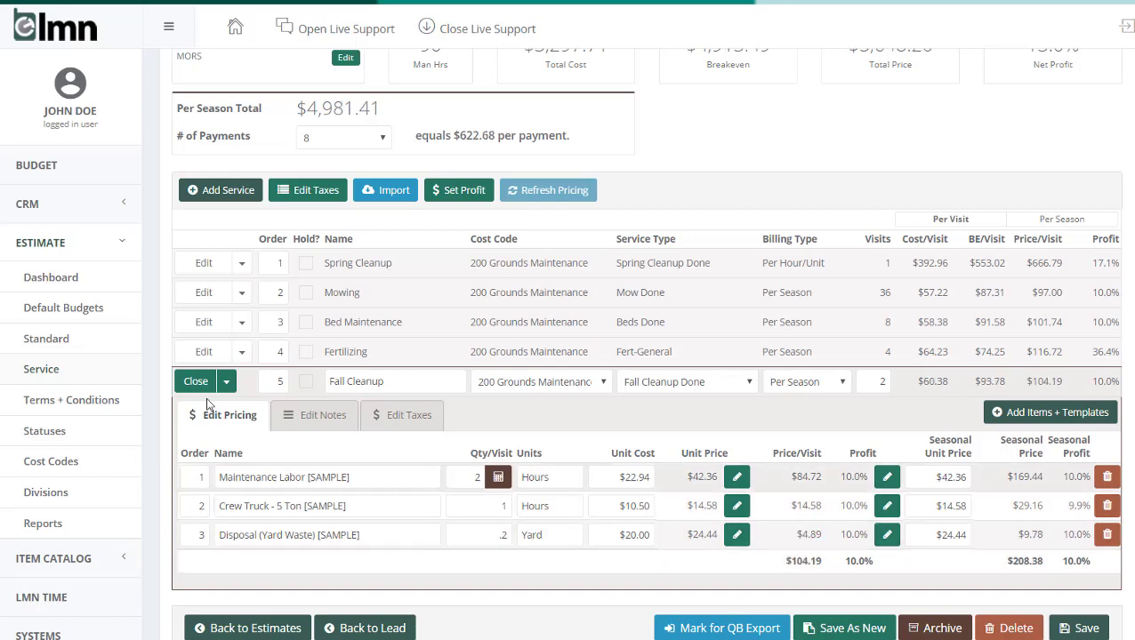
pyautogui.click(196, 381)
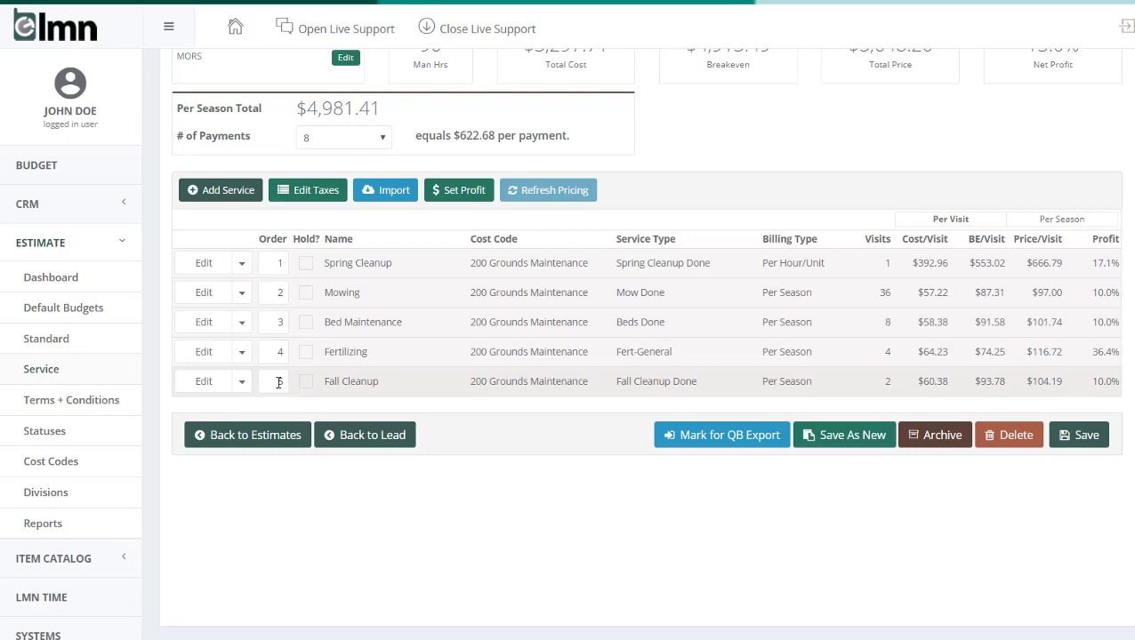
# Review the estimate's cost and profit analysis, and generate the Proposal - Mixed Billing report as an Adobe PDF.
pyautogui.scroll(2, 277, 381)
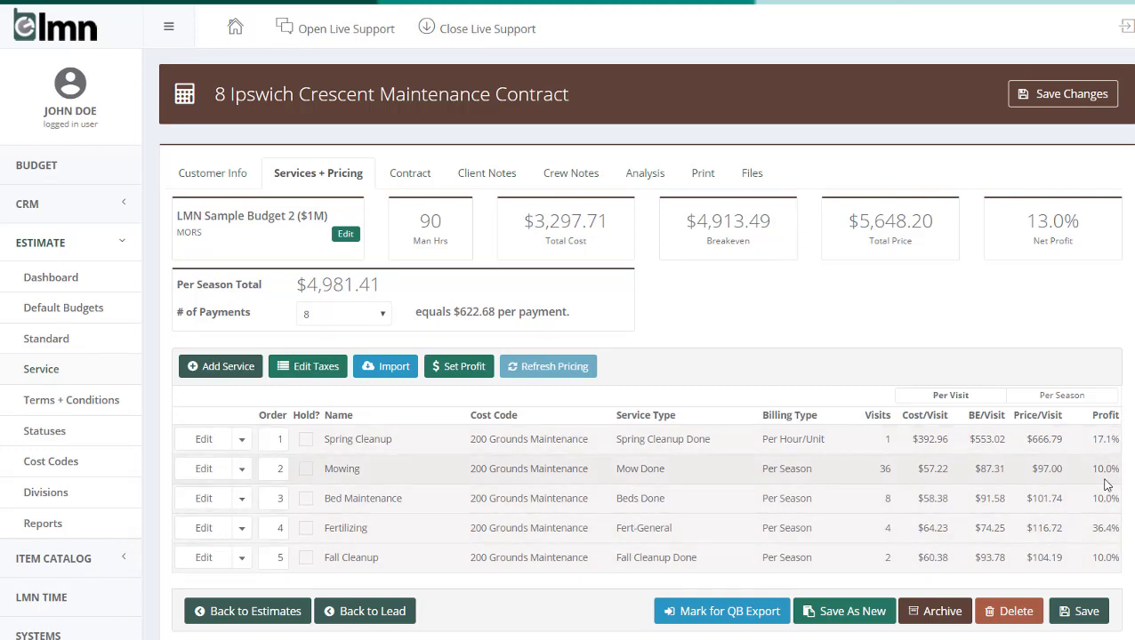
pyautogui.click(647, 175)
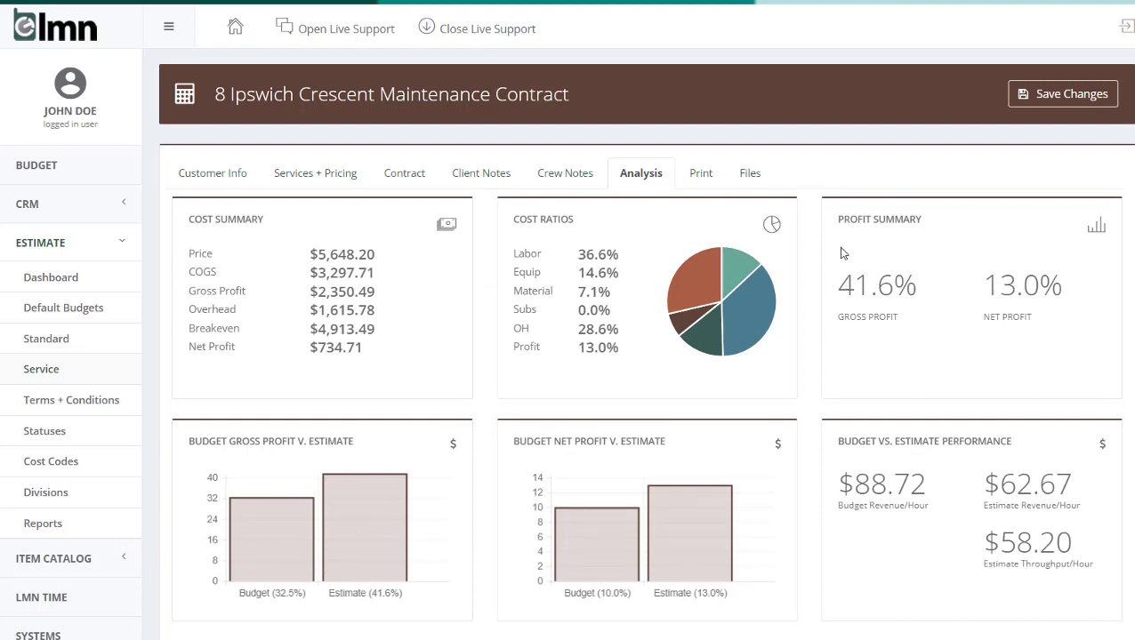
pyautogui.click(692, 176)
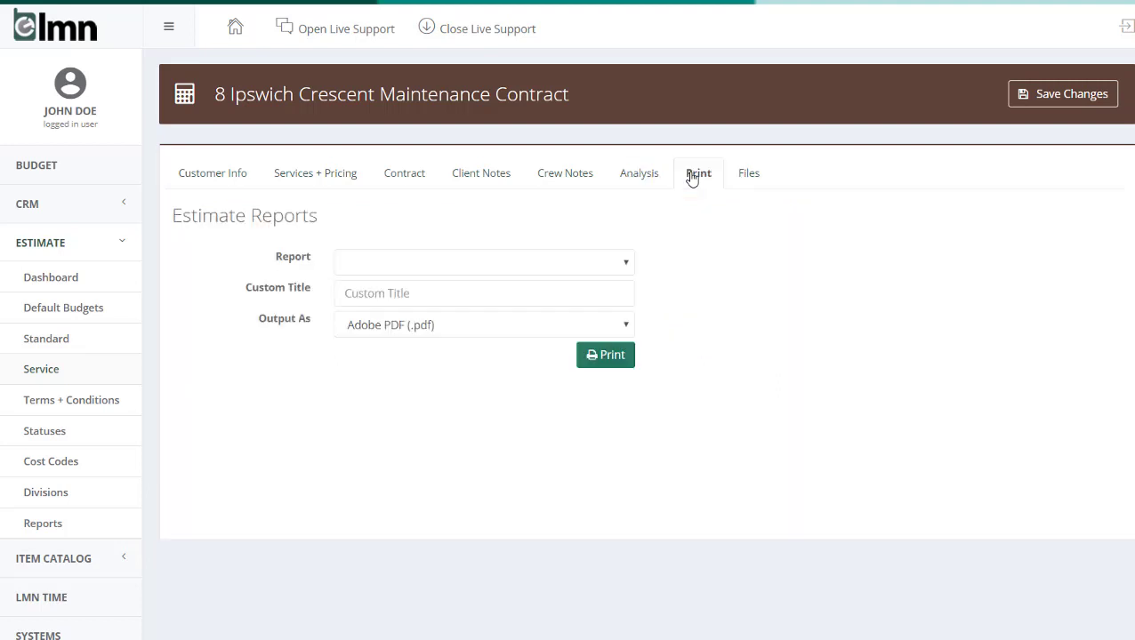
pyautogui.click(574, 262)
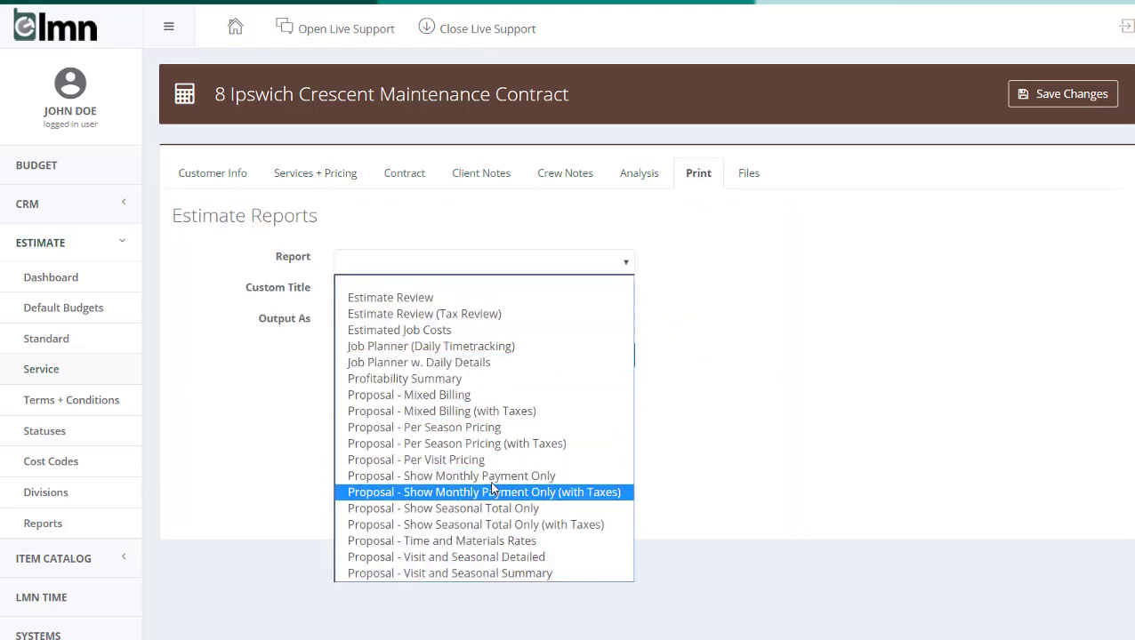
pyautogui.click(490, 394)
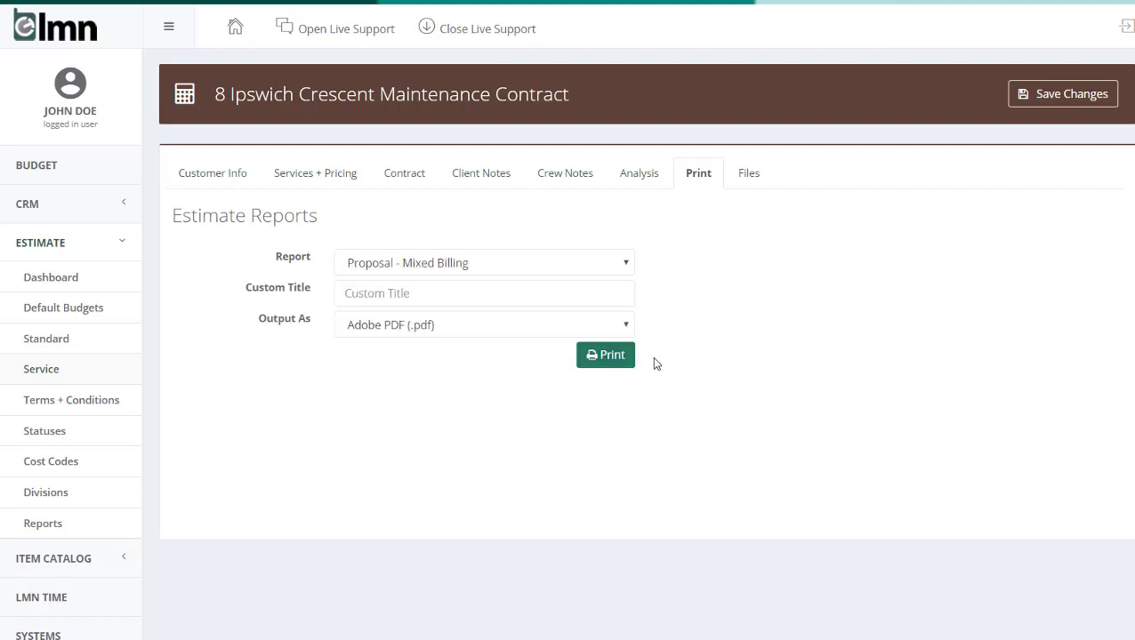
pyautogui.click(606, 357)
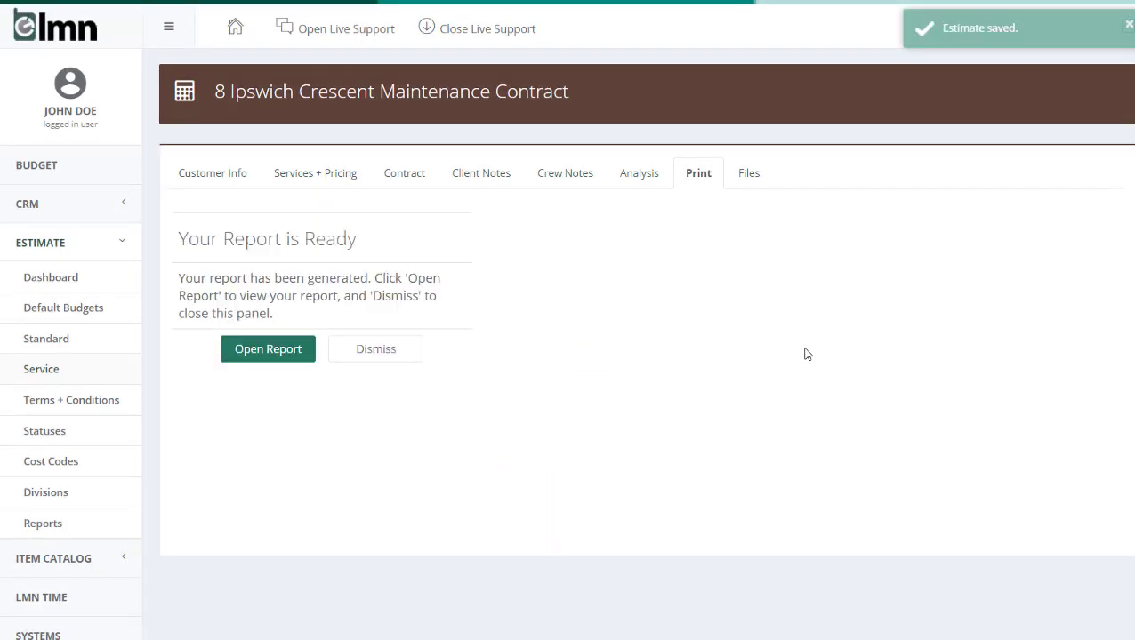
# Open the generated proposal and examine its service prices, payment breakdown, terms and signature section through the last page.
pyautogui.click(271, 347)
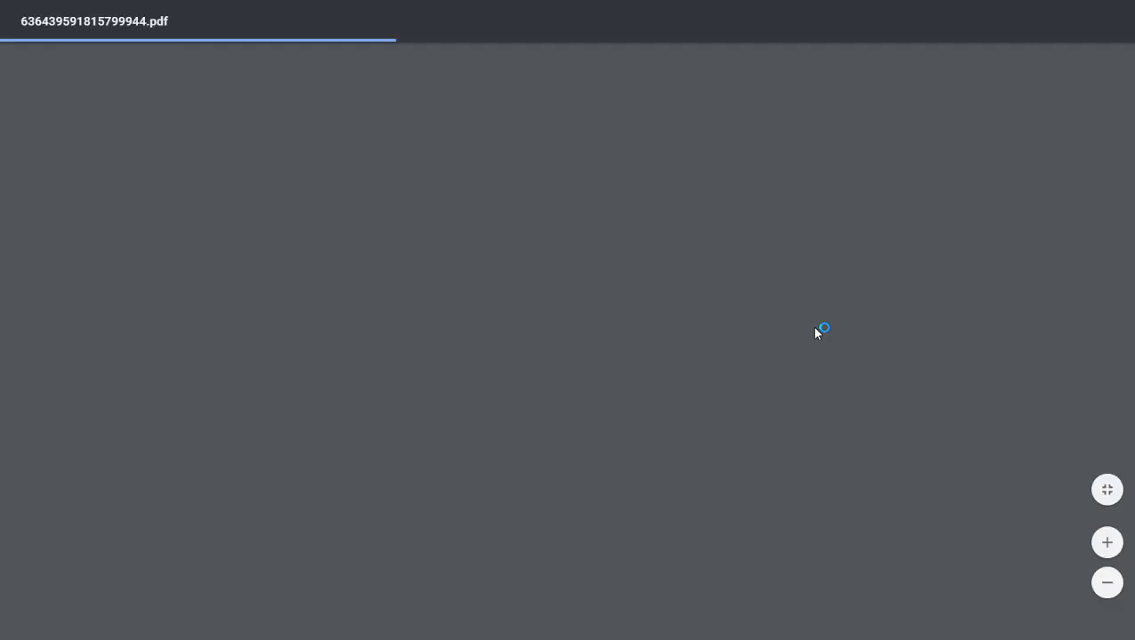
pyautogui.scroll(-2, 816, 329)
pyautogui.scroll(-2, 816, 328)
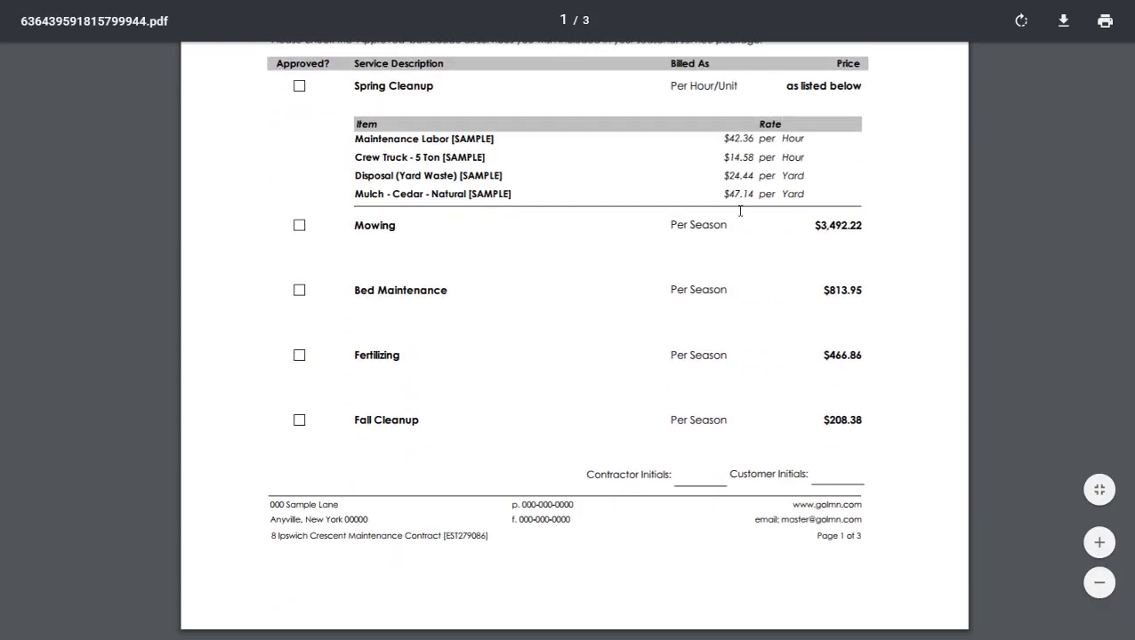
pyautogui.scroll(-1, 739, 211)
pyautogui.scroll(-5, 694, 210)
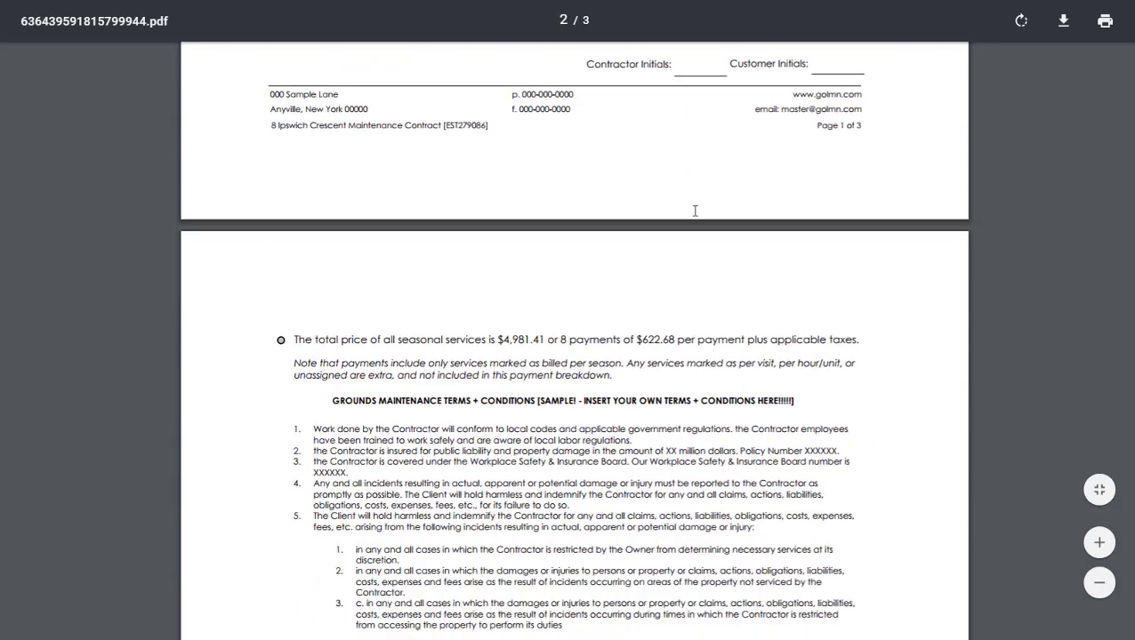
pyautogui.scroll(-10, 683, 218)
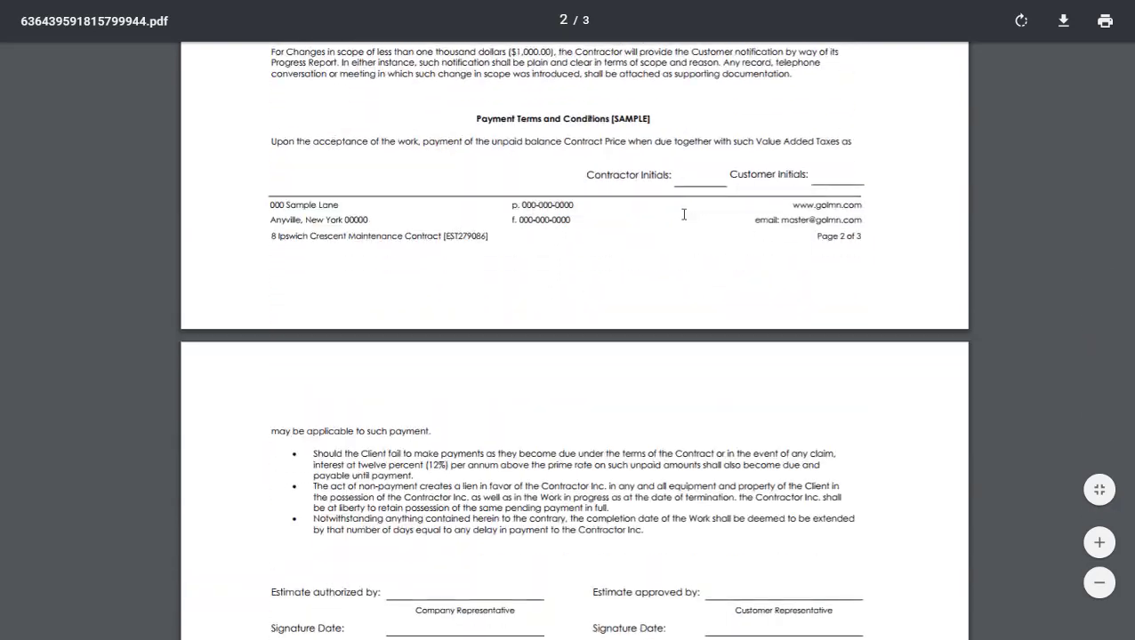
pyautogui.scroll(-4, 684, 214)
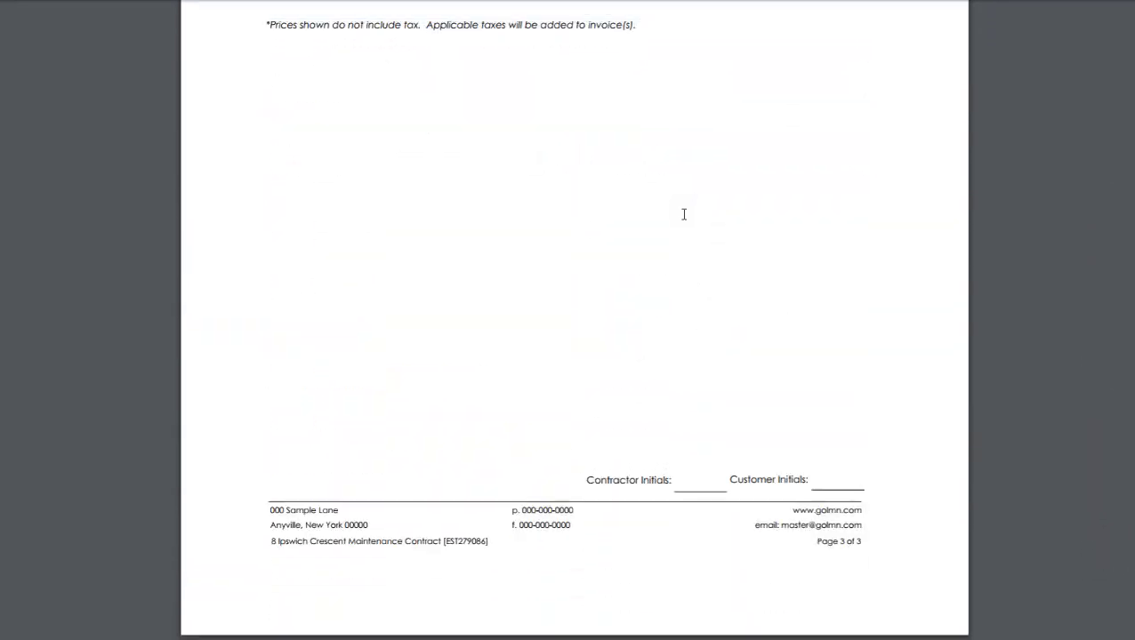